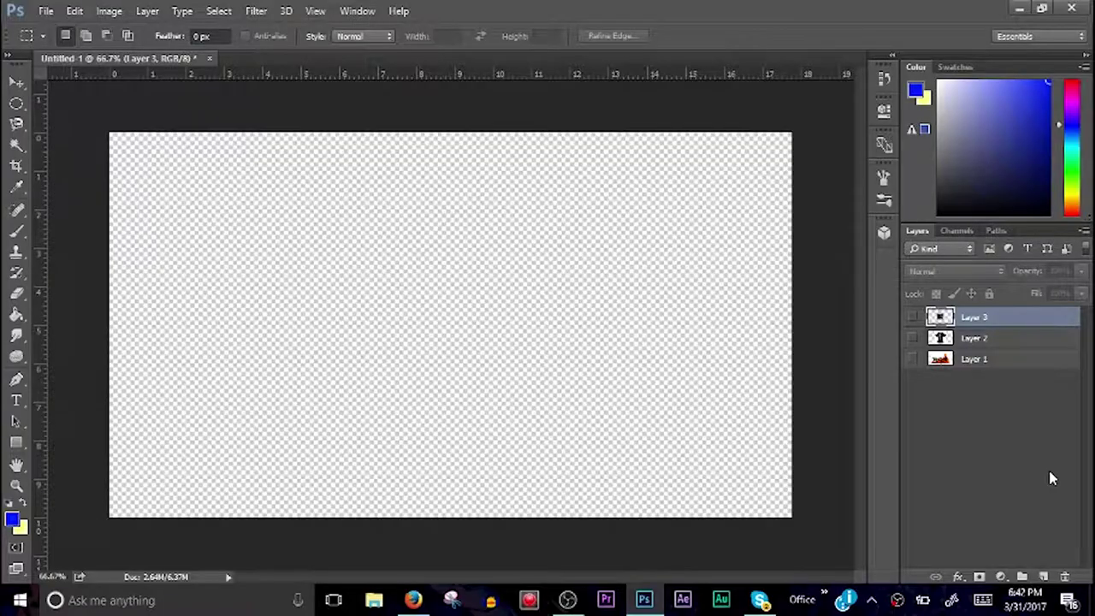
- Delete the Tough Mudder logo's white background using a non-contiguous Magic Wand at tolerance 50
{"action": "left_click", "coordinate": [913, 358]}
{"action": "left_click", "coordinate": [941, 359]}
{"action": "key", "text": "w"}
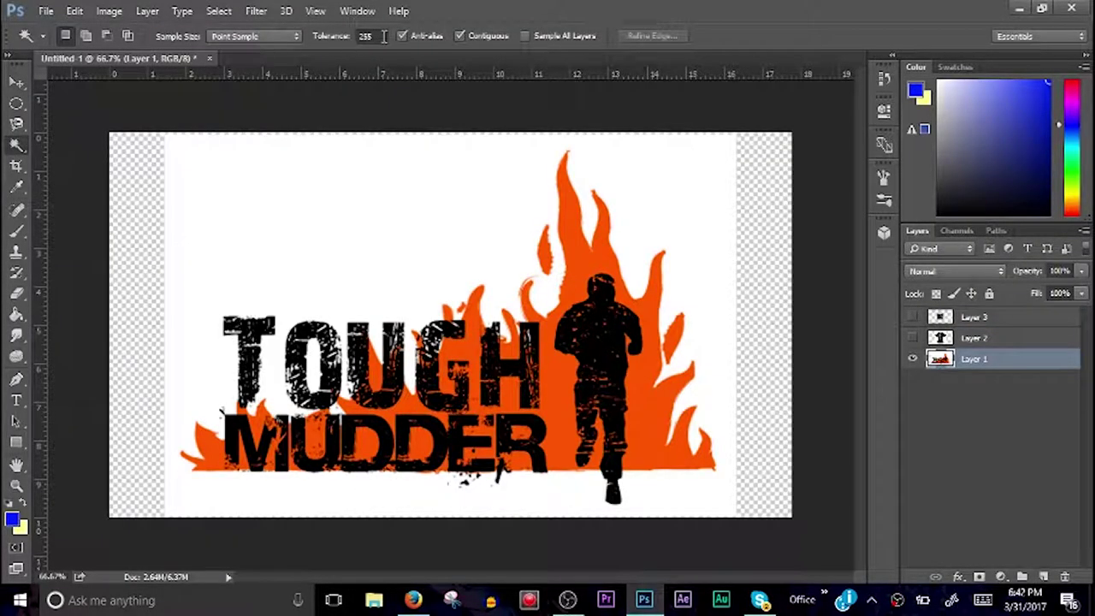
{"action": "left_click", "coordinate": [242, 171]}
{"action": "left_click", "coordinate": [460, 36]}
{"action": "left_click", "coordinate": [362, 181]}
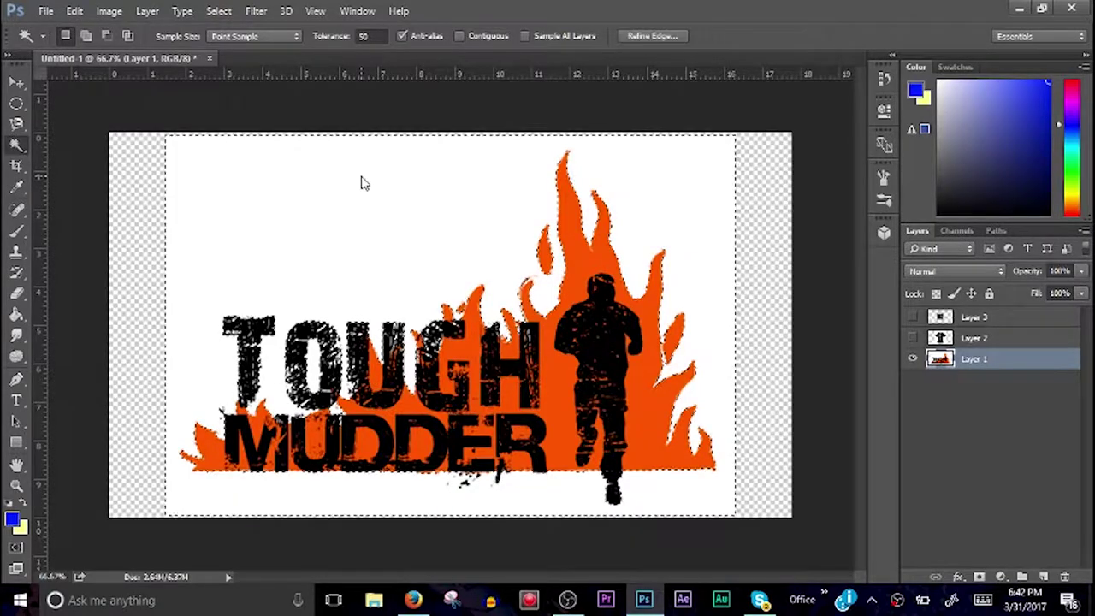
{"action": "key", "text": "Delete"}
{"action": "key", "text": "ctrl+d"}
- On the T-shirt layer, select the printed figure and delete the black shirt around it
{"action": "left_click", "coordinate": [913, 359]}
{"action": "left_click", "coordinate": [974, 338]}
{"action": "key", "text": "z"}
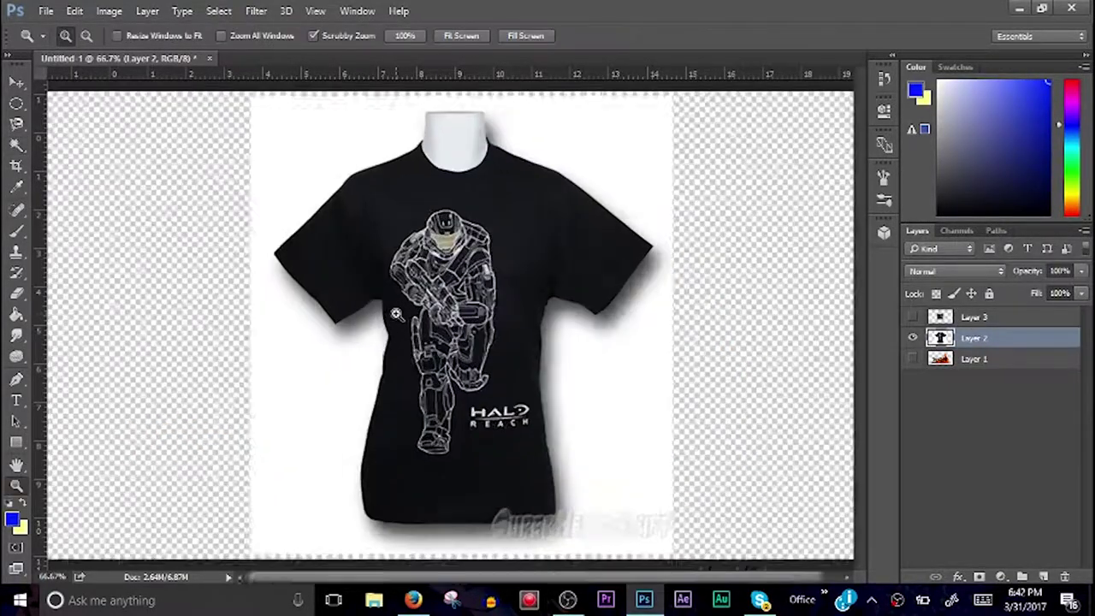
{"action": "key", "text": "ctrl+plus"}
{"action": "key", "text": "ctrl+plus"}
{"action": "left_click", "coordinate": [128, 547], "text": "alt"}
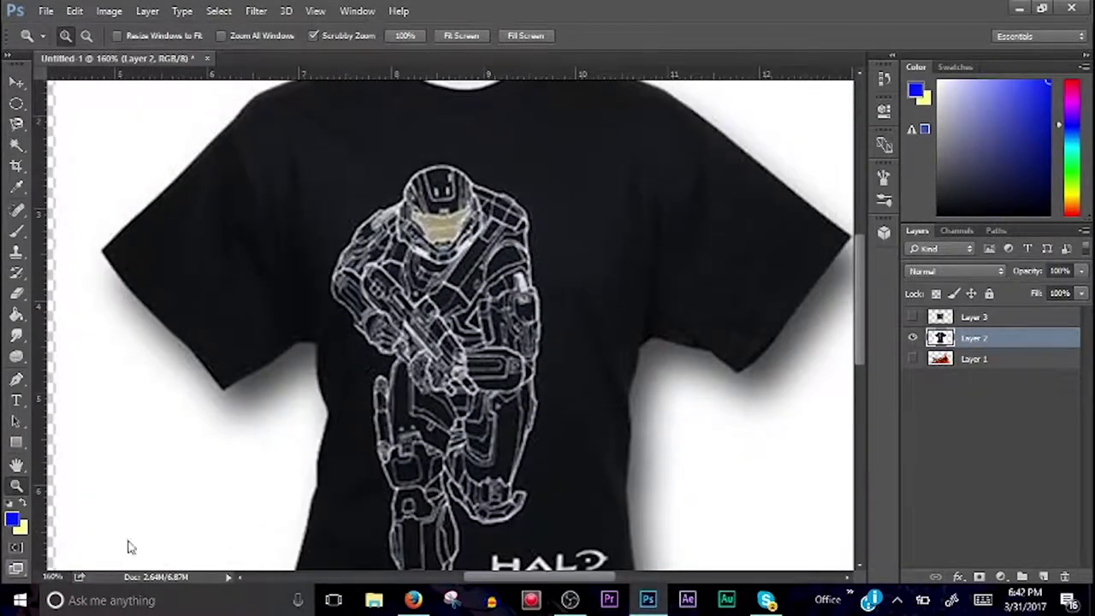
{"action": "key", "text": "w"}
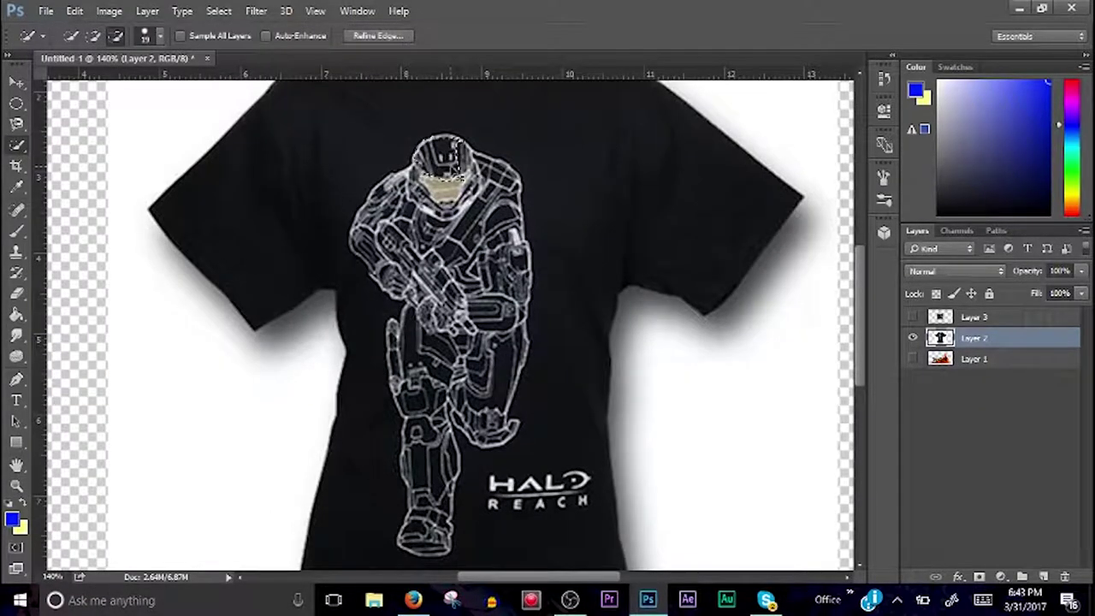
{"action": "key", "text": "ctrl+d"}
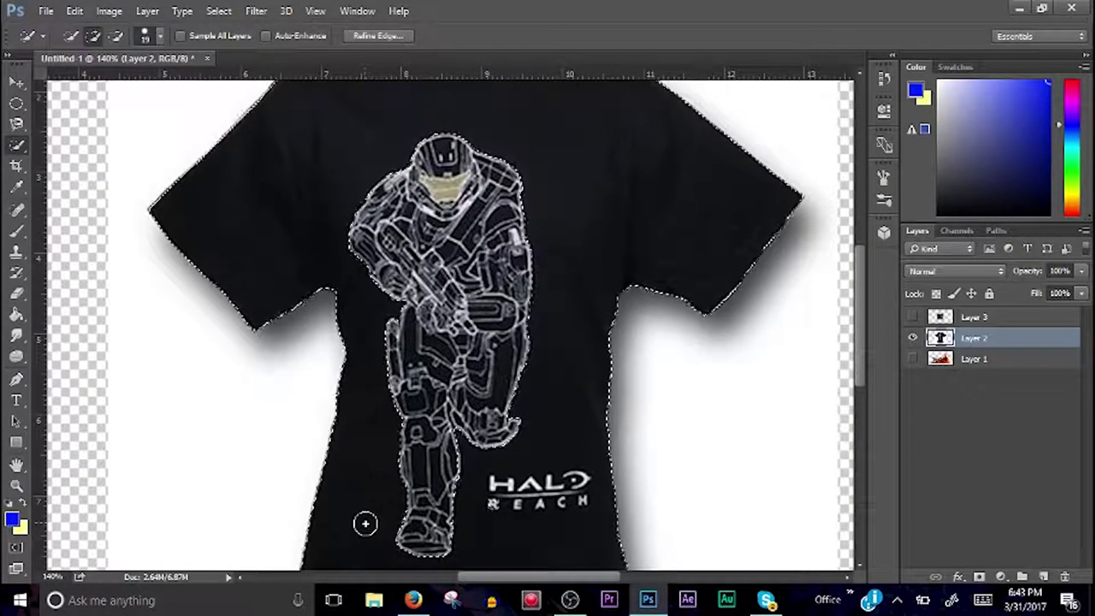
{"action": "key", "text": "Delete"}
{"action": "key", "text": "ctrl+d"}
- Select the surroundings with the Magic Wand and erase the white shirt with a 297 px eraser
{"action": "left_click", "coordinate": [15, 150], "text": "alt"}
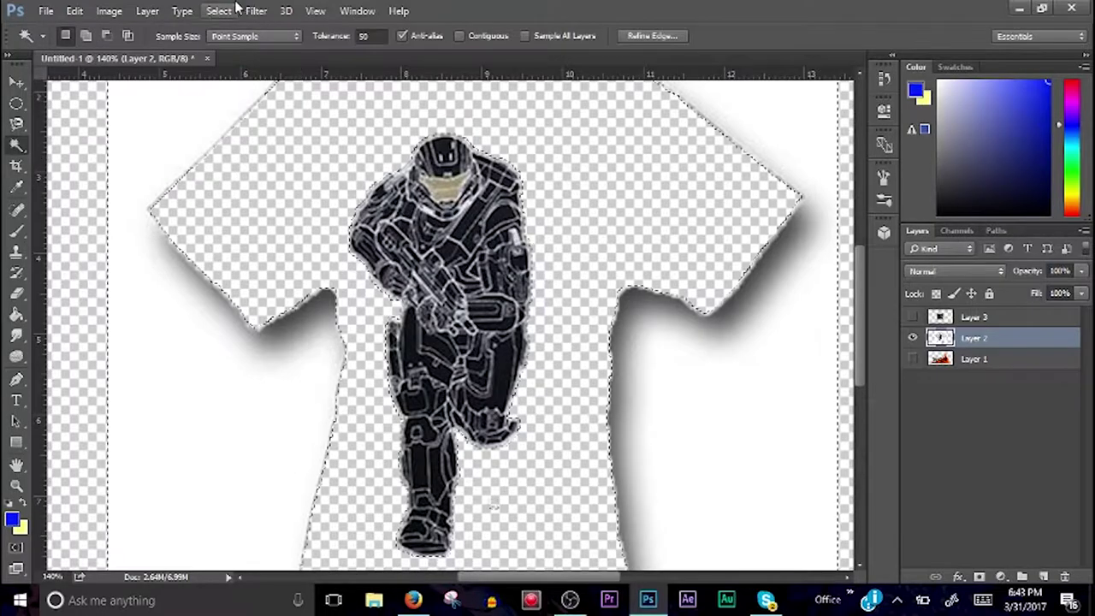
{"action": "left_click", "coordinate": [214, 191]}
{"action": "double_click", "coordinate": [16, 466]}
{"action": "key", "text": "e"}
{"action": "left_click", "coordinate": [66, 36]}
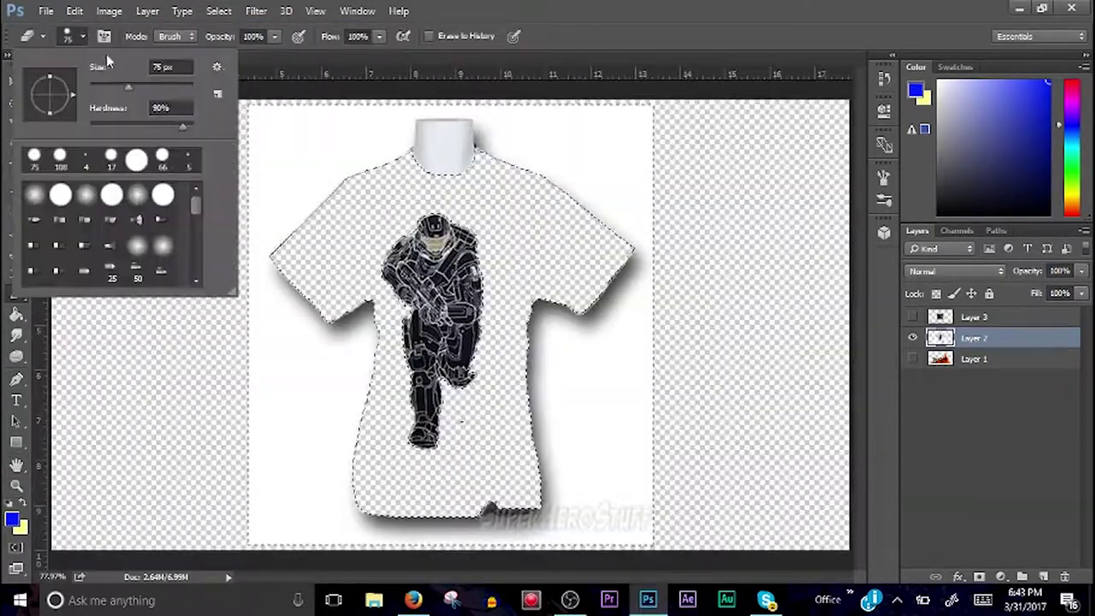
{"action": "type", "text": "297"}
{"action": "key", "text": "Tab"}
{"action": "key", "text": "Return"}
{"action": "left_click_drag", "start_coordinate": [548, 514], "coordinate": [590, 171]}
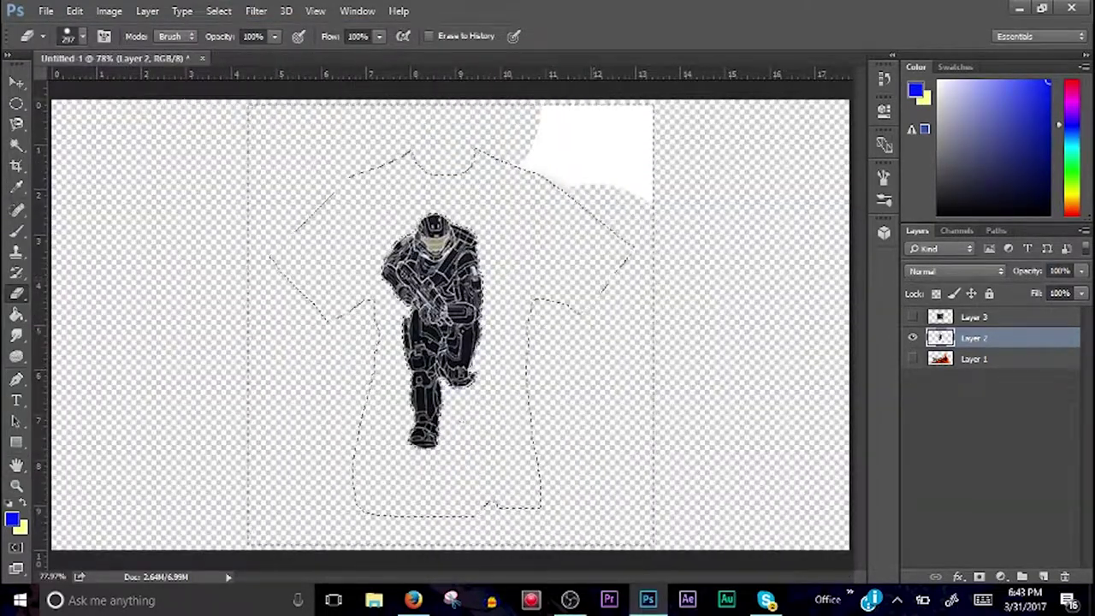
- Invert the selection so only the armoured figure is selected
{"action": "key", "text": "w"}
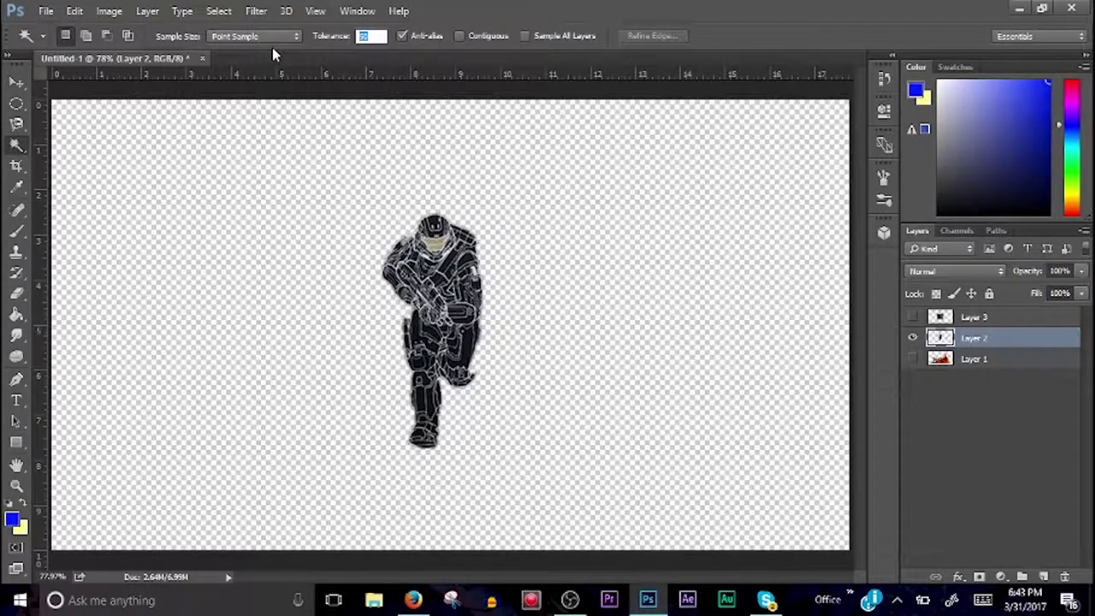
{"action": "left_click", "coordinate": [218, 10]}
{"action": "left_click", "coordinate": [267, 76]}
{"action": "key", "text": "e"}
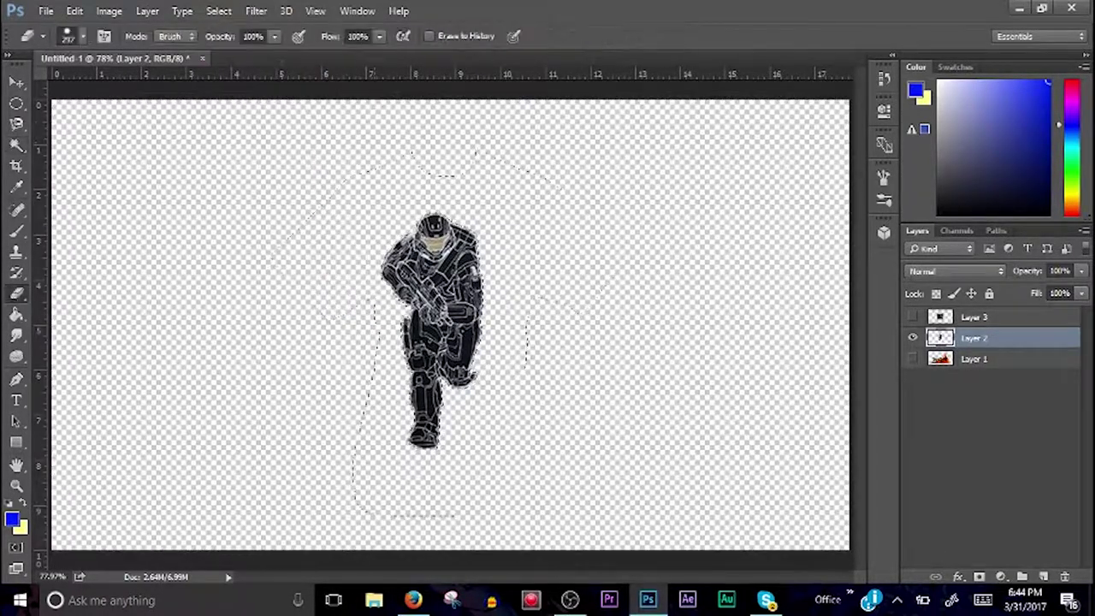
- On the Master Chief layer, select the helmet, invert, and delete the black background
{"action": "left_click", "coordinate": [913, 317]}
{"action": "left_click", "coordinate": [912, 338]}
{"action": "right_click", "coordinate": [17, 145]}
{"action": "left_click", "coordinate": [97, 139]}
{"action": "left_click", "coordinate": [17, 485]}
{"action": "left_click", "coordinate": [442, 282]}
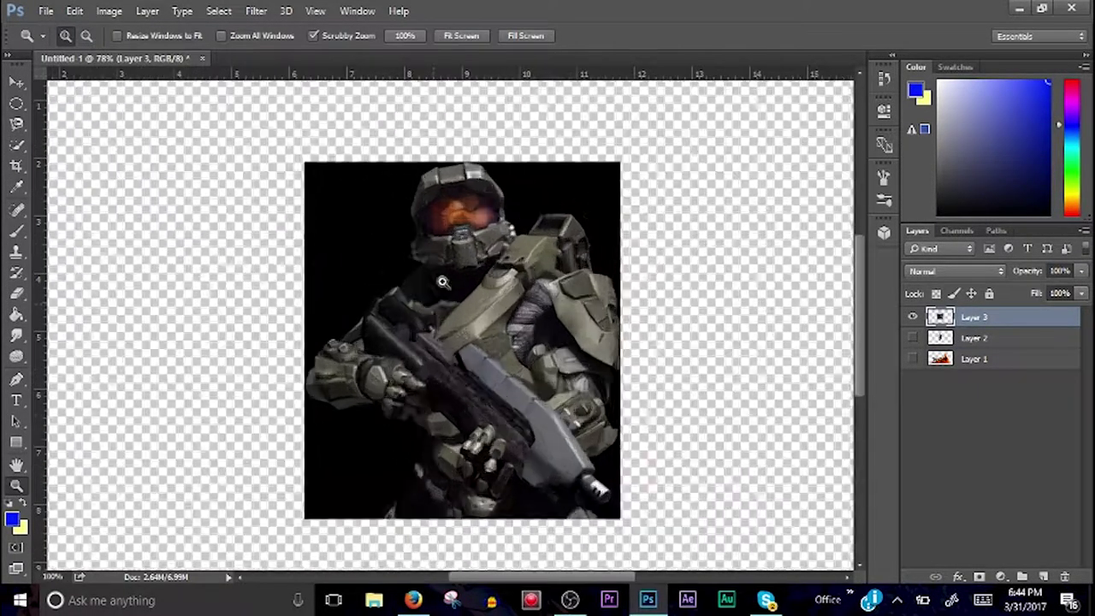
{"action": "key", "text": "w"}
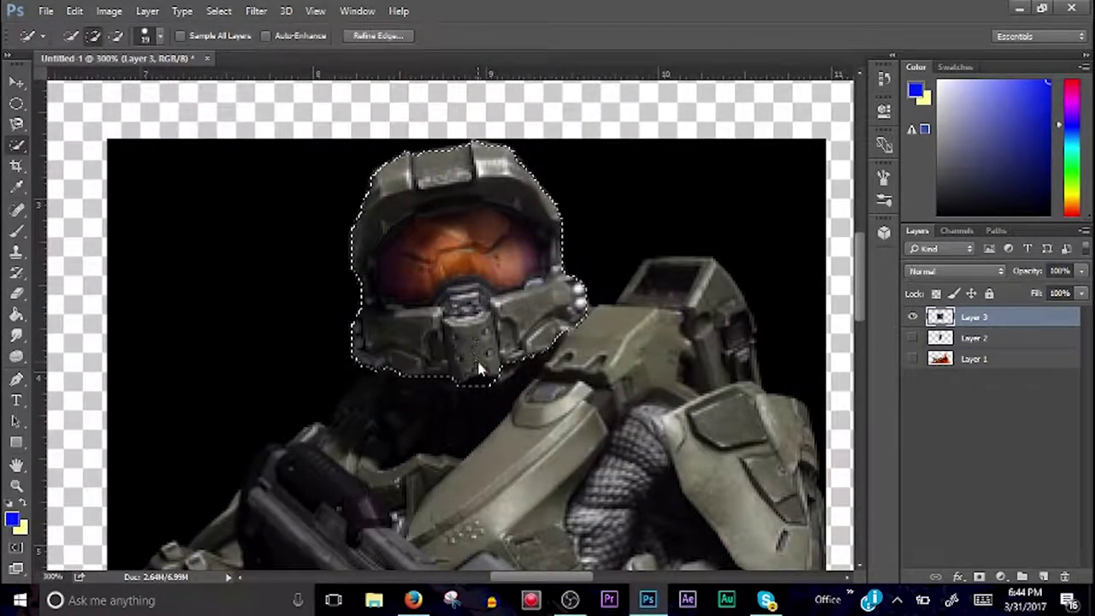
{"action": "left_click", "coordinate": [218, 10]}
{"action": "left_click", "coordinate": [237, 76]}
{"action": "key", "text": "Delete"}
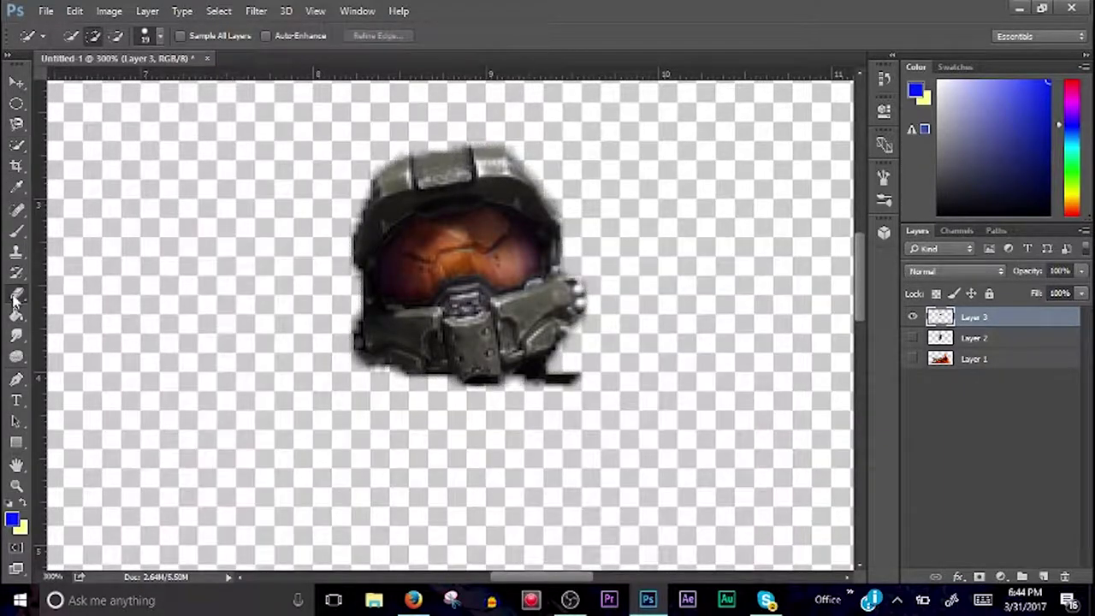
- Erase the dark blob under the helmet and move the helmet over the figure's head
{"action": "left_click", "coordinate": [15, 298]}
{"action": "left_click", "coordinate": [74, 35]}
{"action": "left_click_drag", "start_coordinate": [565, 378], "coordinate": [533, 369]}
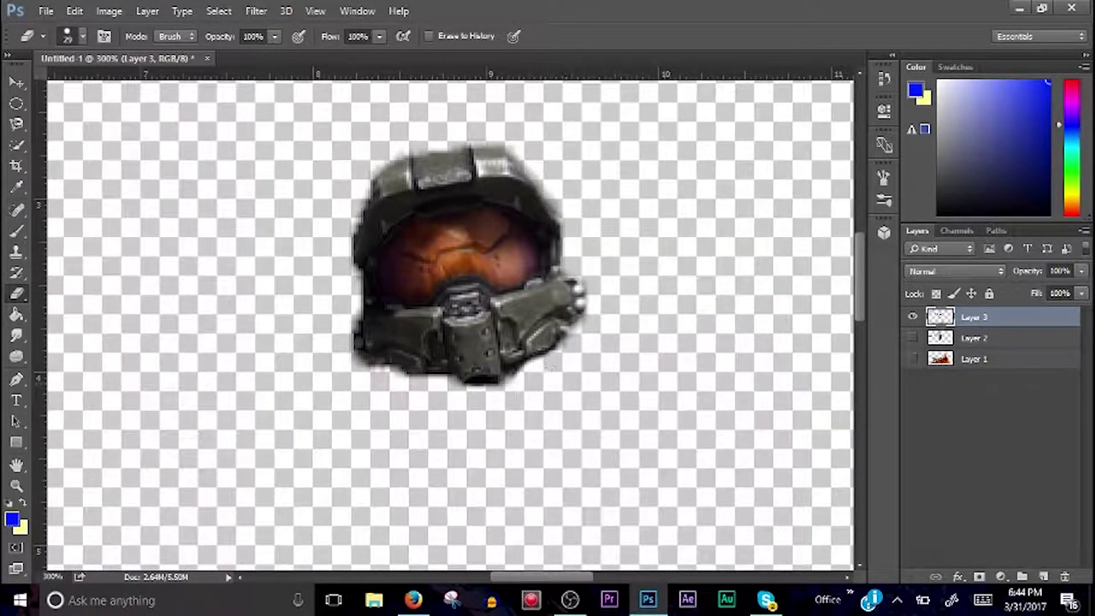
{"action": "left_click", "coordinate": [913, 338]}
{"action": "key", "text": "ctrl+t"}
{"action": "left_click_drag", "start_coordinate": [673, 293], "coordinate": [650, 257]}
{"action": "key", "text": "Return"}
- At 59% opacity, shrink the helmet onto the head, restore 100% opacity, and merge down
{"action": "left_click", "coordinate": [1081, 271]}
{"action": "left_click_drag", "start_coordinate": [1070, 290], "coordinate": [1048, 291]}
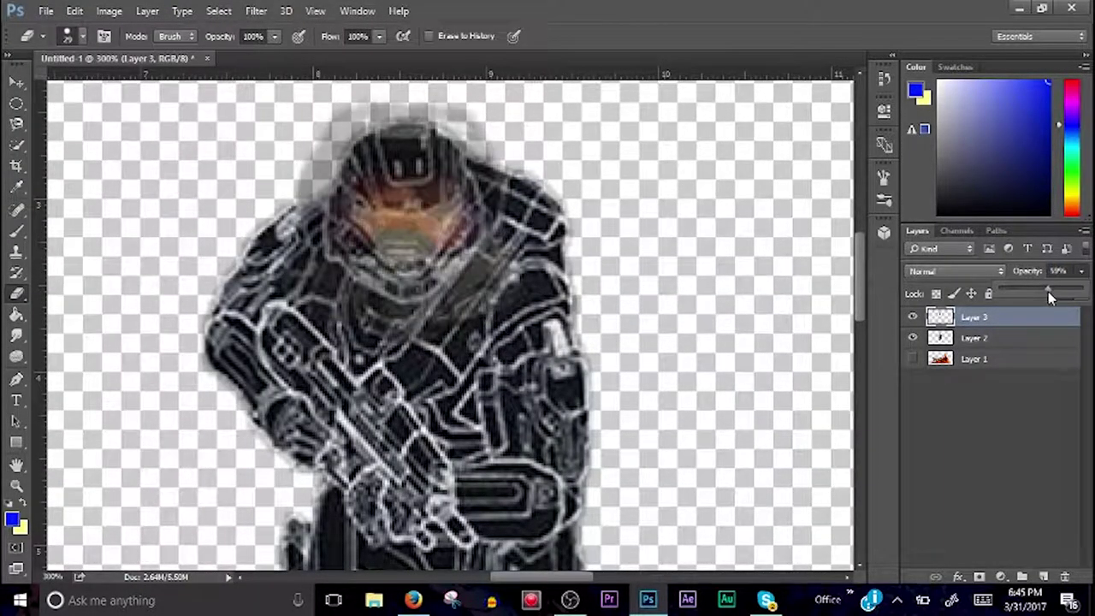
{"action": "key", "text": "ctrl+t"}
{"action": "left_click_drag", "start_coordinate": [525, 82], "coordinate": [484, 126]}
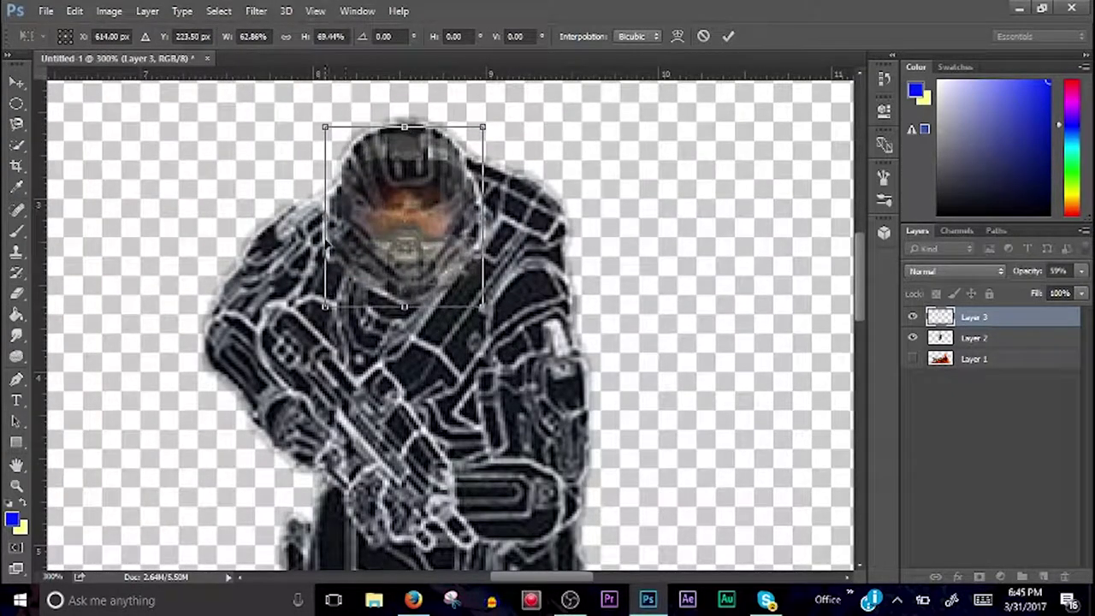
{"action": "key", "text": "Return"}
{"action": "key", "text": "e"}
{"action": "left_click", "coordinate": [1060, 270]}
{"action": "type", "text": "100"}
{"action": "key", "text": "ctrl+e"}
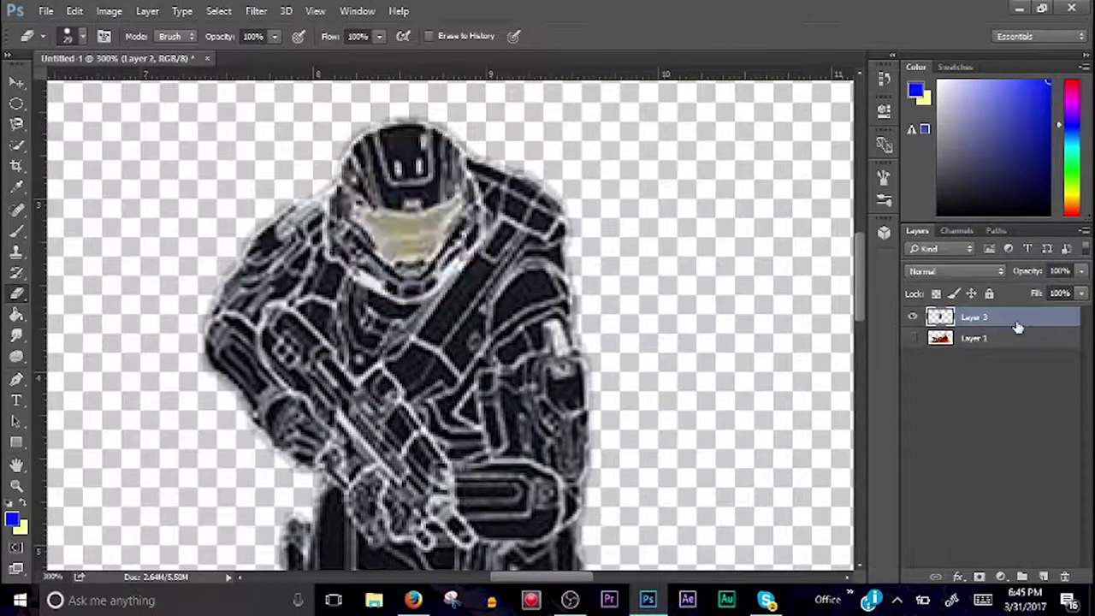
{"action": "key", "text": "ctrl+0"}
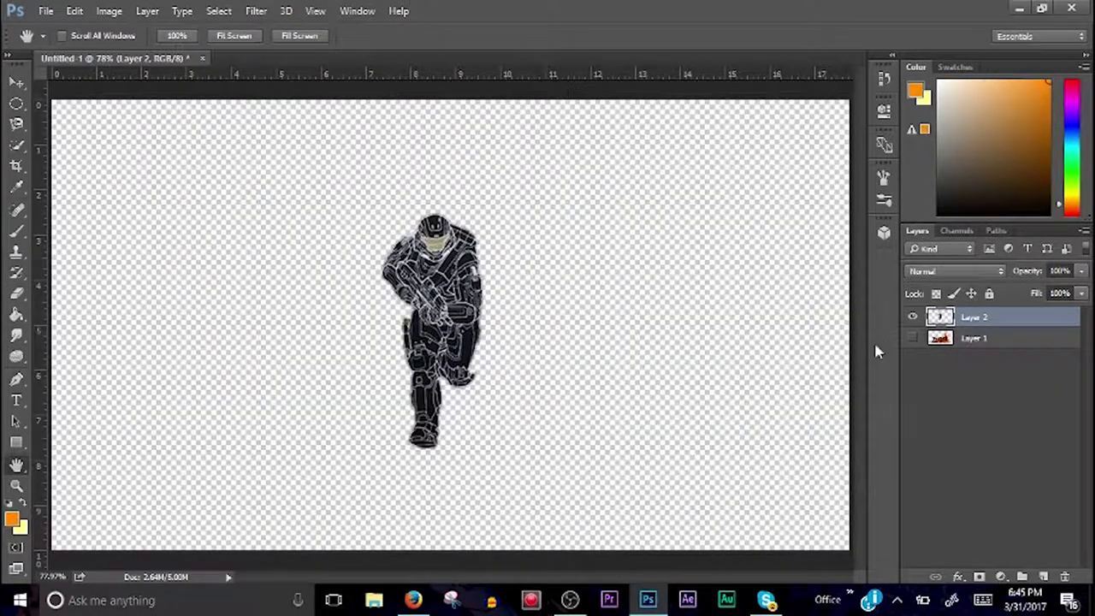
- Try Bas Relief, Charcoal, Graphic Pen and Photocopy sketch filters, applying Photocopy
{"action": "left_click", "coordinate": [913, 338]}
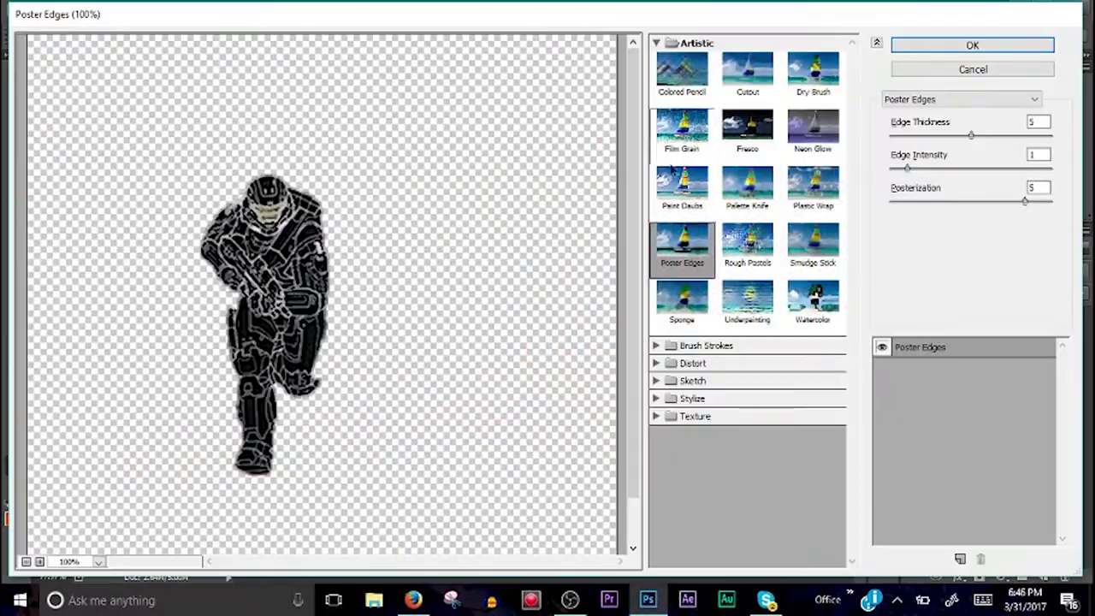
{"action": "left_click", "coordinate": [682, 124]}
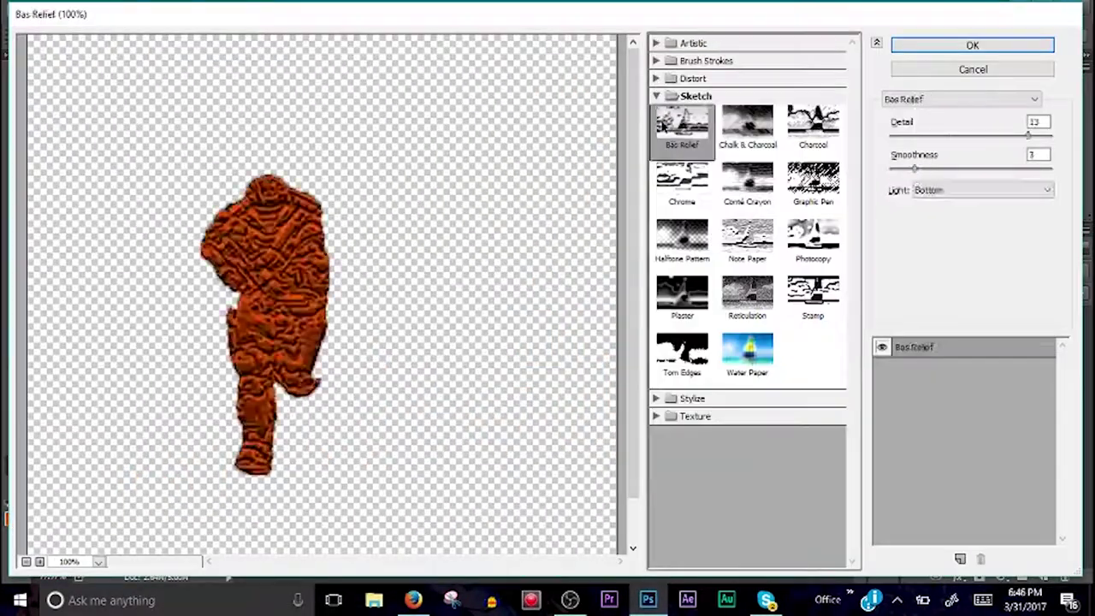
{"action": "left_click", "coordinate": [682, 351]}
{"action": "left_click", "coordinate": [747, 238]}
{"action": "left_click", "coordinate": [813, 124]}
{"action": "left_click", "coordinate": [813, 182]}
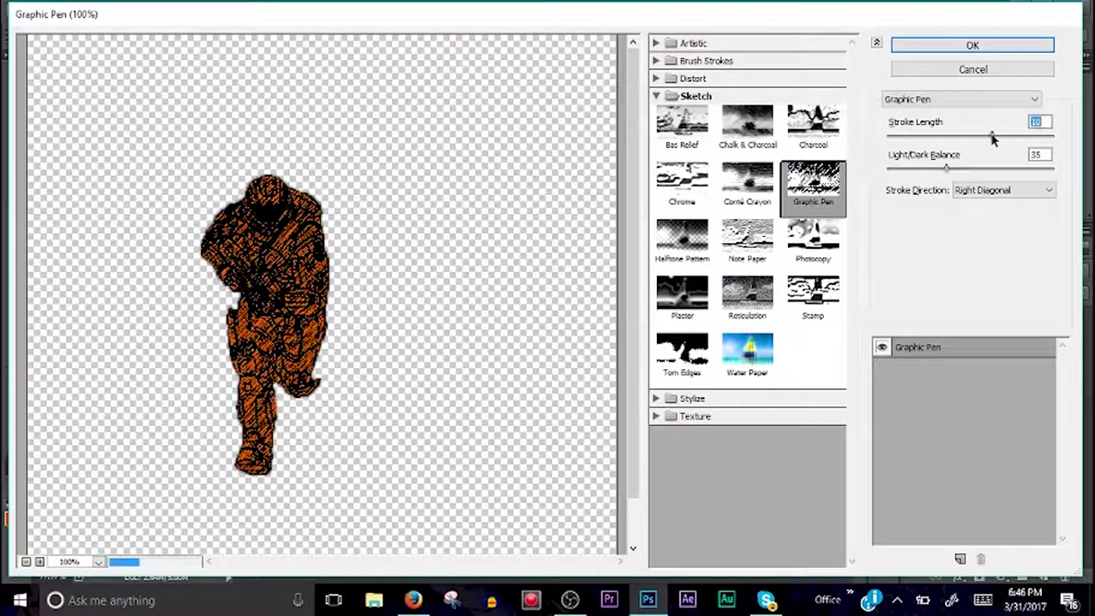
{"action": "left_click", "coordinate": [1002, 190]}
{"action": "left_click", "coordinate": [992, 226]}
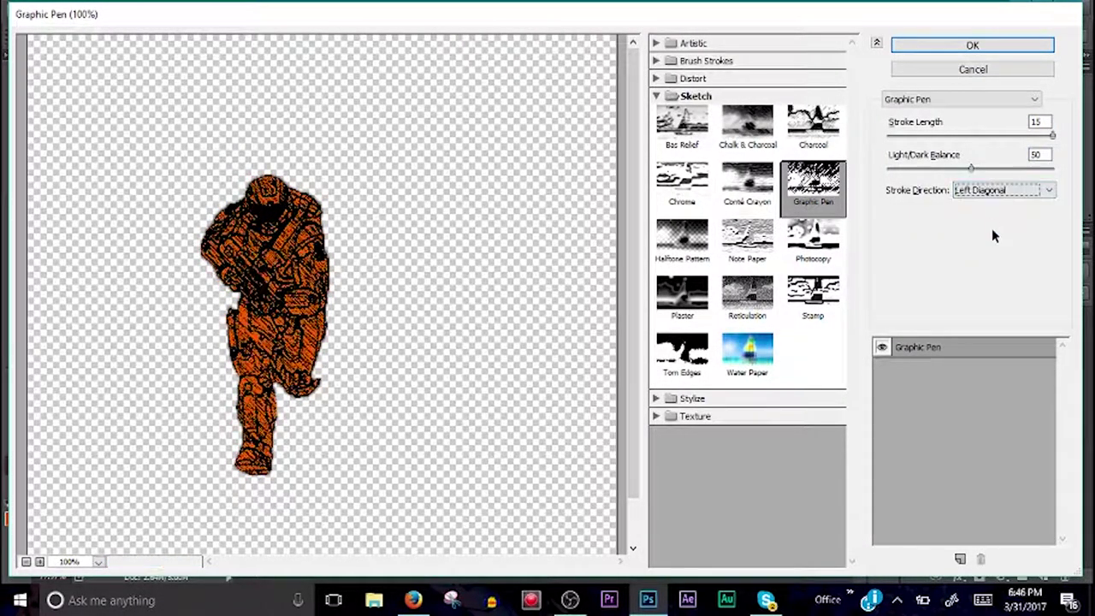
{"action": "left_click", "coordinate": [1001, 190]}
{"action": "left_click", "coordinate": [993, 244]}
{"action": "left_click", "coordinate": [796, 238]}
{"action": "left_click_drag", "start_coordinate": [965, 164], "coordinate": [1038, 169]}
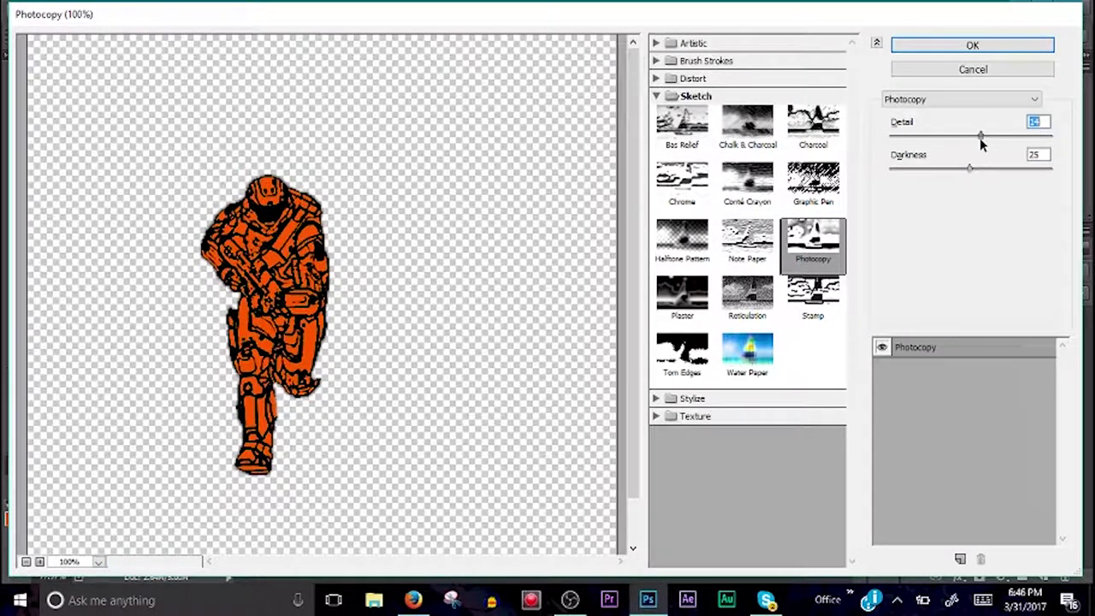
{"action": "left_click", "coordinate": [973, 45]}
- Apply Graphic Pen with Horizontal strokes to the figure, then undo it
{"action": "left_click", "coordinate": [256, 10]}
{"action": "left_click", "coordinate": [295, 75]}
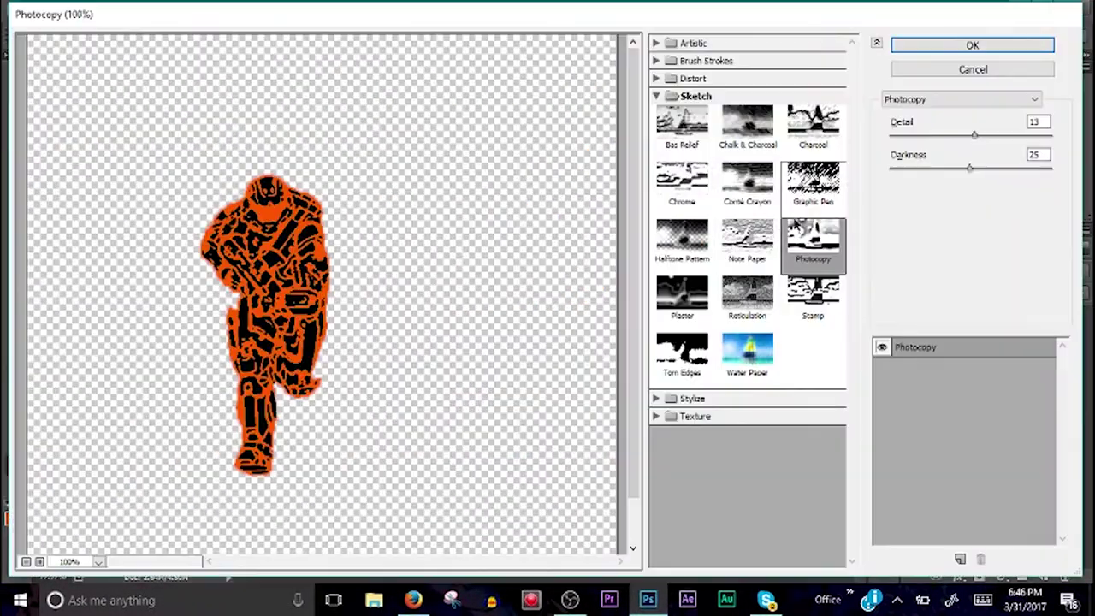
{"action": "left_click", "coordinate": [813, 184]}
{"action": "left_click", "coordinate": [1001, 190]}
{"action": "left_click", "coordinate": [993, 215]}
{"action": "key", "text": "Return"}
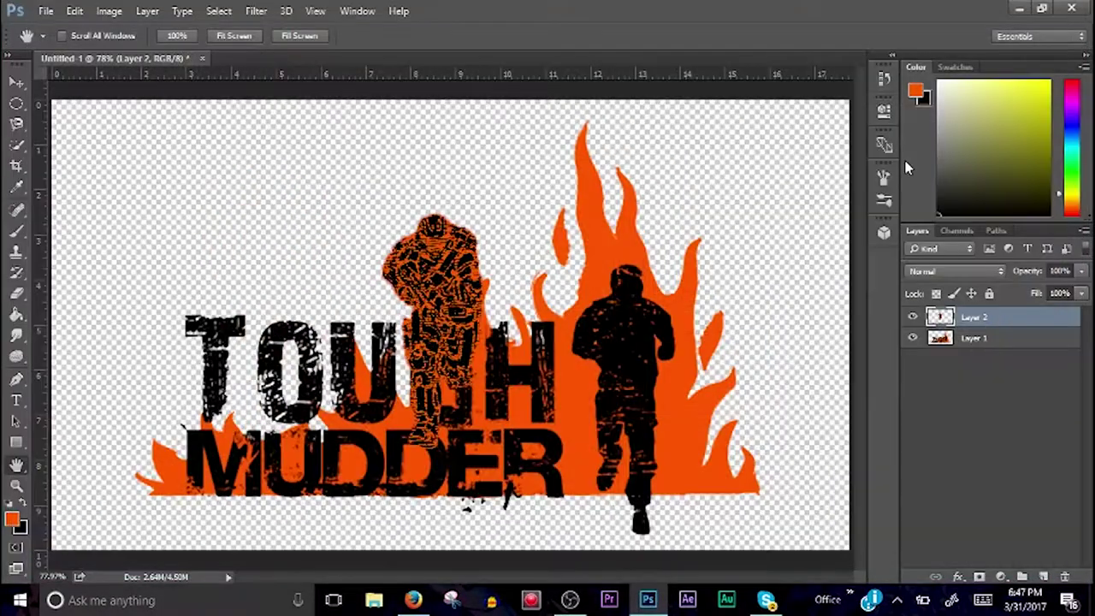
{"action": "key", "text": "x"}
{"action": "key", "text": "ctrl+z"}
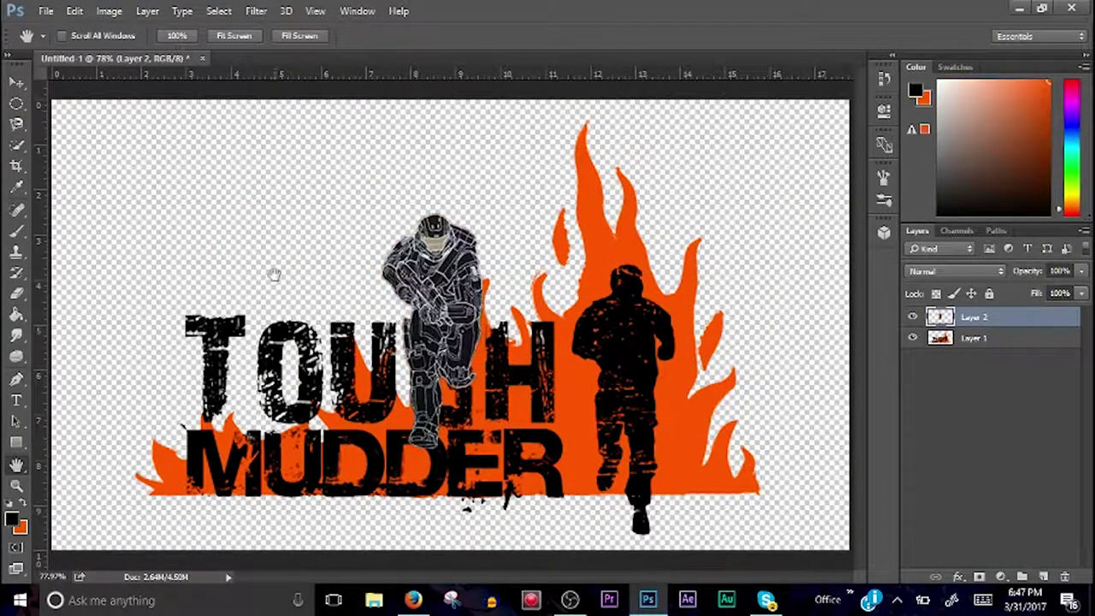
- Try the Charcoal and Photocopy looks on the soldier, undoing Photocopy
{"action": "left_click", "coordinate": [256, 10]}
{"action": "left_click", "coordinate": [284, 73]}
{"action": "key", "text": "Return"}
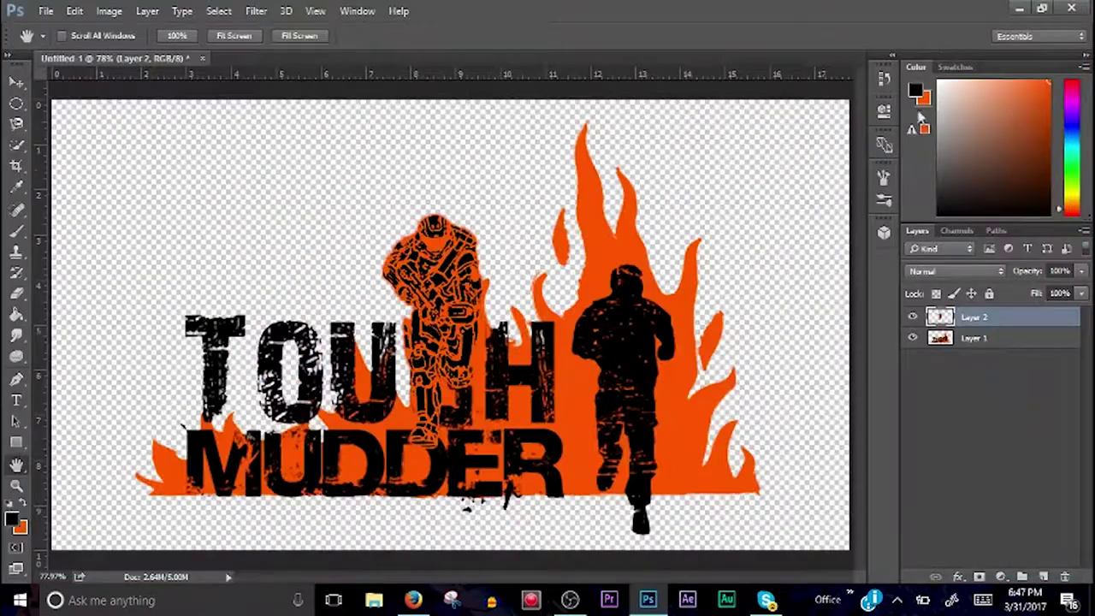
{"action": "left_click", "coordinate": [256, 10]}
{"action": "left_click", "coordinate": [263, 30]}
{"action": "key", "text": "Return"}
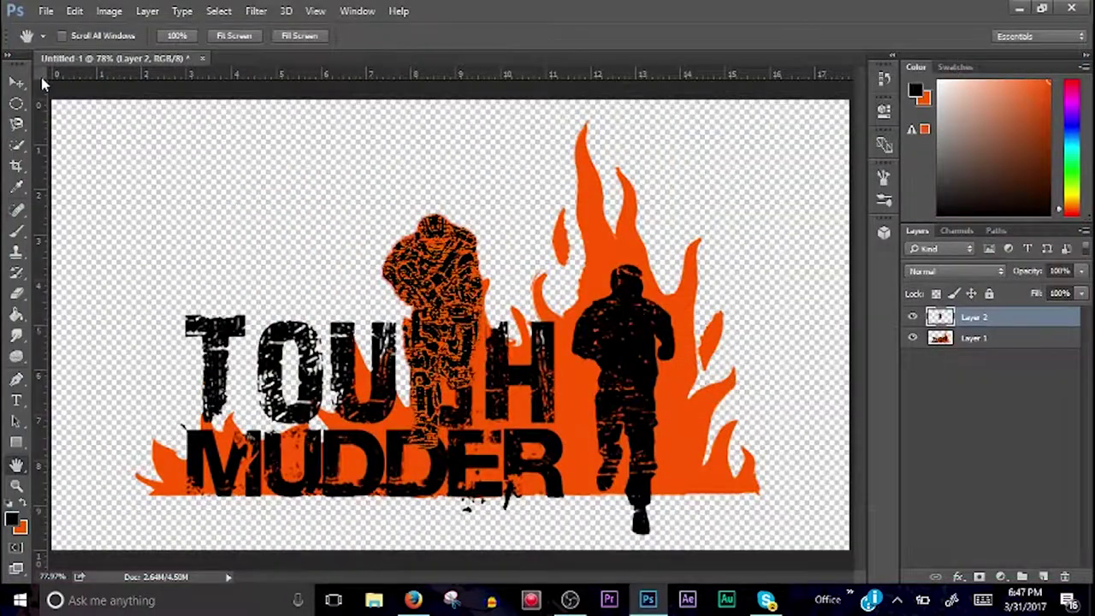
{"action": "key", "text": "ctrl+z"}
- Apply the Graphic Pen filter with Right Diagonal strokes to the soldier
{"action": "left_click", "coordinate": [256, 11]}
{"action": "left_click", "coordinate": [282, 74]}
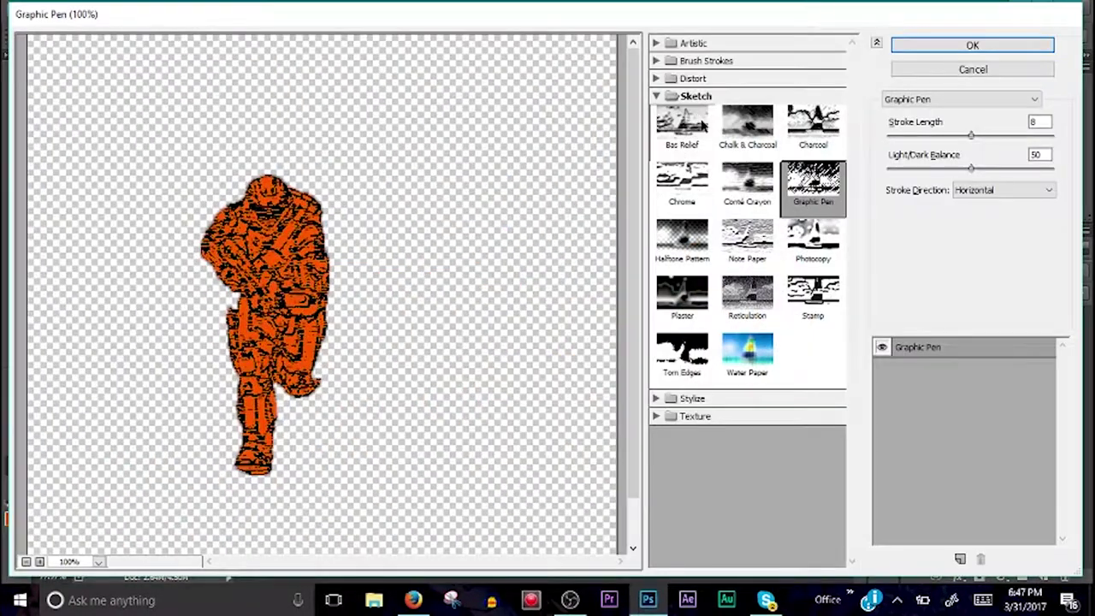
{"action": "left_click", "coordinate": [1003, 190]}
{"action": "left_click", "coordinate": [985, 189]}
{"action": "left_click", "coordinate": [973, 44]}
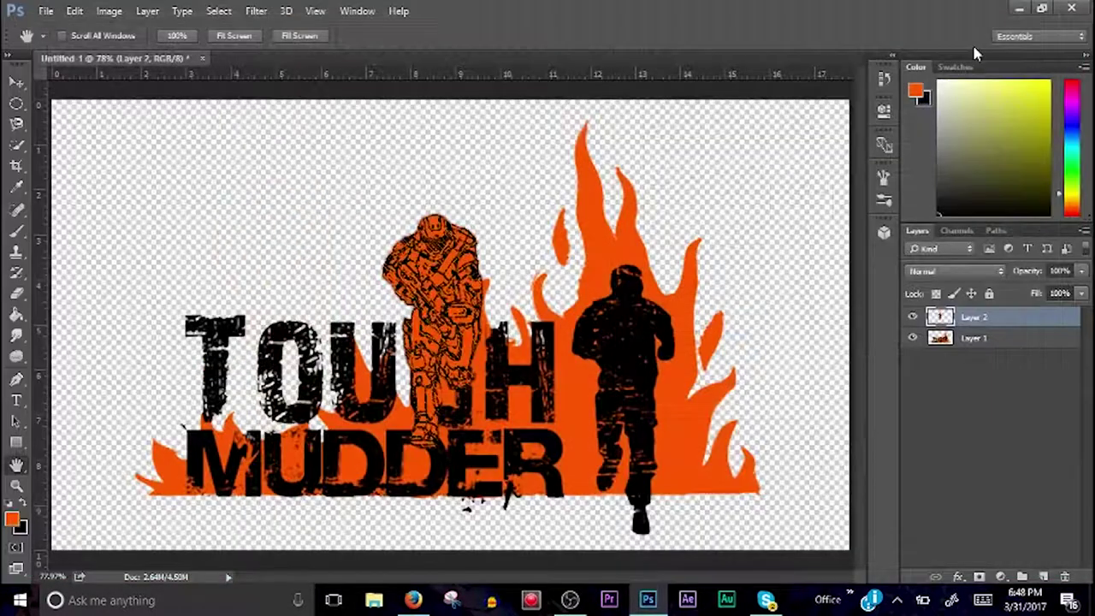
{"action": "key", "text": "ctrl+z"}
{"action": "left_click", "coordinate": [256, 11]}
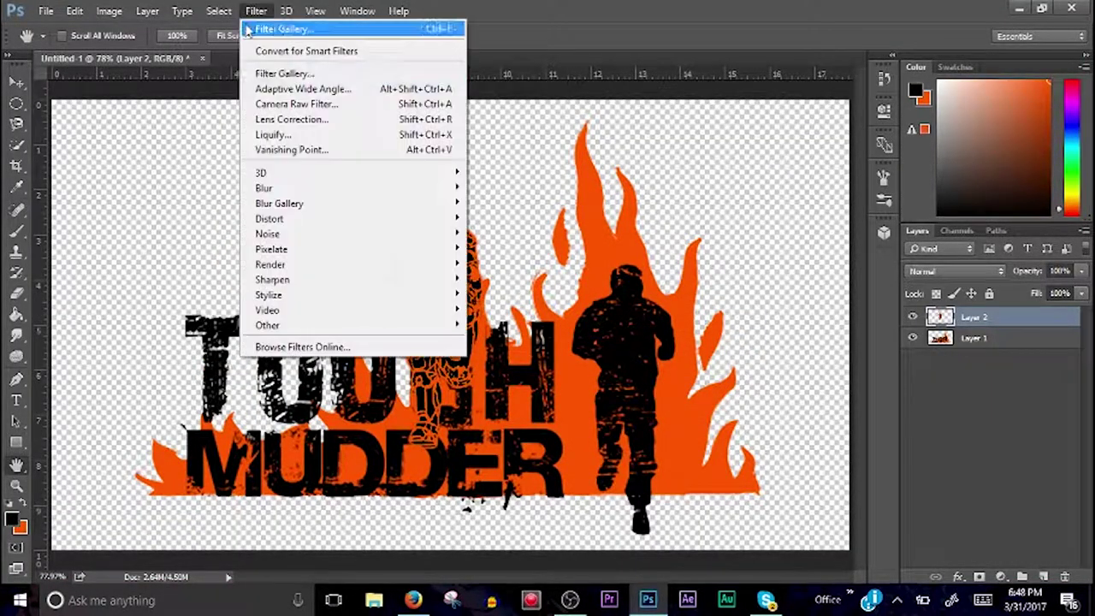
{"action": "left_click", "coordinate": [283, 73]}
{"action": "key", "text": "Return"}
- Flip the soldier, move it onto the right-hand flames, and enlarge it
{"action": "key", "text": "ctrl+t"}
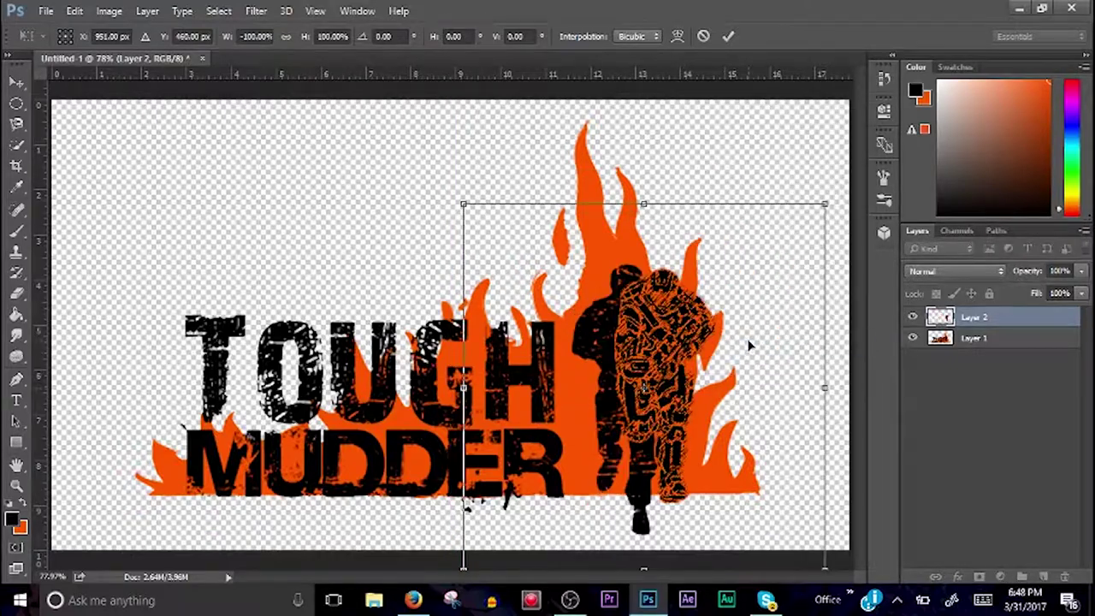
{"action": "left_click_drag", "start_coordinate": [733, 379], "coordinate": [641, 385]}
{"action": "left_click_drag", "start_coordinate": [434, 236], "coordinate": [393, 189]}
{"action": "left_click_drag", "start_coordinate": [797, 394], "coordinate": [814, 395]}
{"action": "key", "text": "Return"}
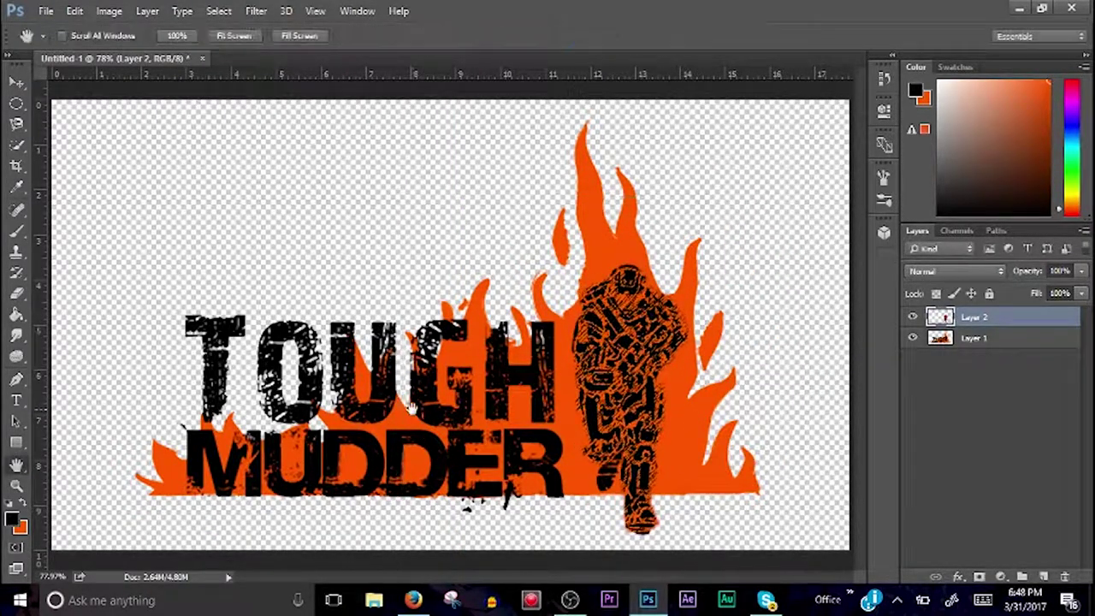
- Add a black Normal-mode Outer Glow with spread 100 to the soldier layer
{"action": "left_click", "coordinate": [973, 552]}
{"action": "left_click", "coordinate": [762, 182]}
{"action": "left_click", "coordinate": [694, 243]}
{"action": "left_click", "coordinate": [934, 191]}
{"action": "left_click_drag", "start_coordinate": [685, 124], "coordinate": [44, 128]}
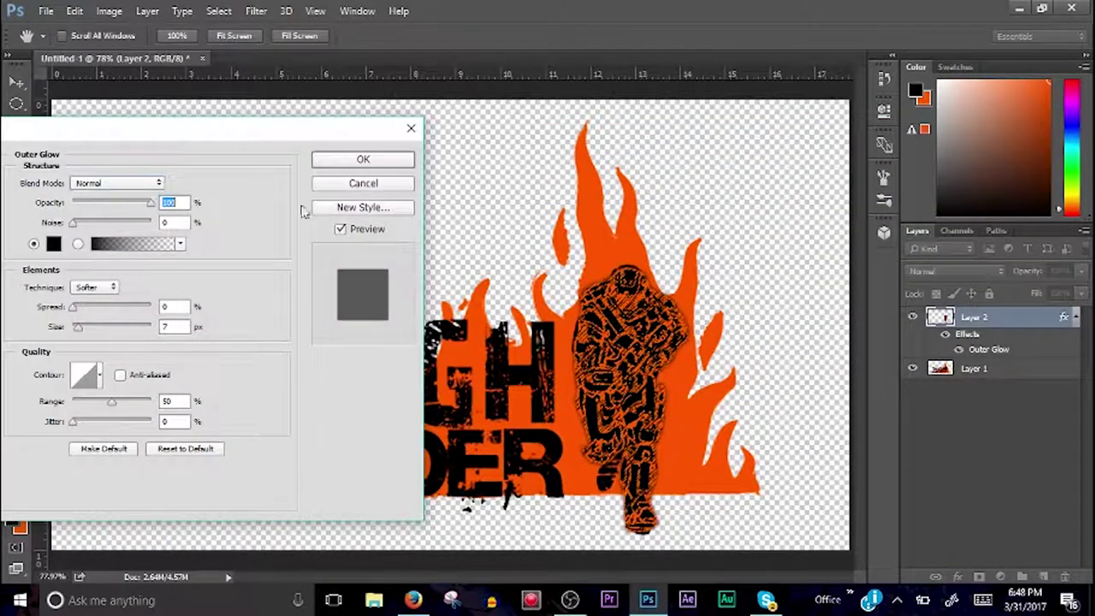
{"action": "left_click_drag", "start_coordinate": [76, 312], "coordinate": [256, 313]}
{"action": "double_click", "coordinate": [175, 326]}
{"action": "type", "text": "3"}
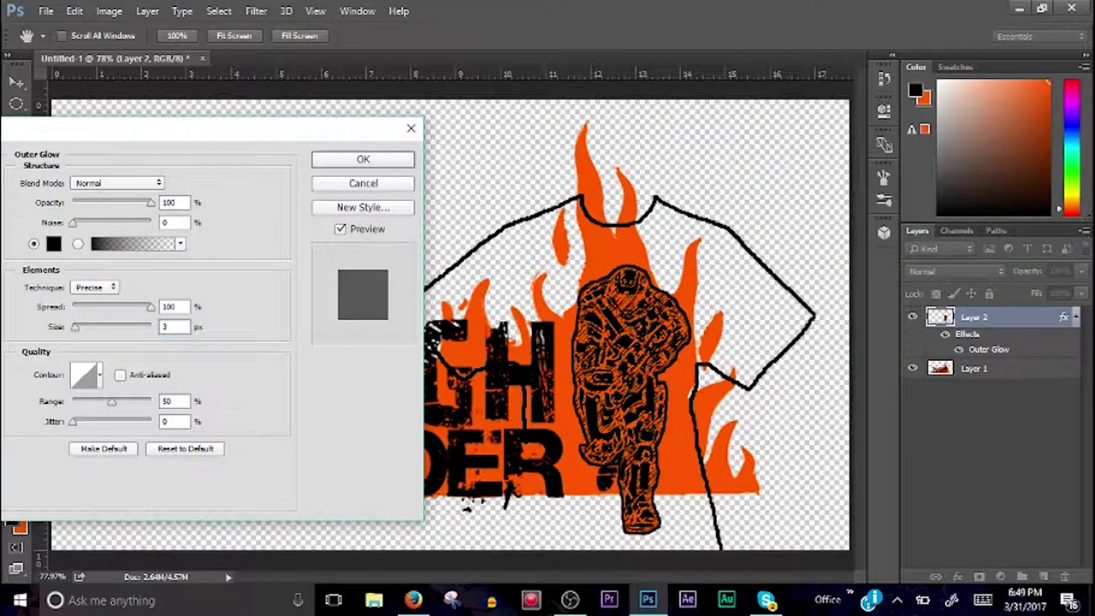
- Set the glow size to 1, then paint over the runner on Layer 1 in orange
{"action": "type", "text": "1"}
{"action": "key", "text": "Return"}
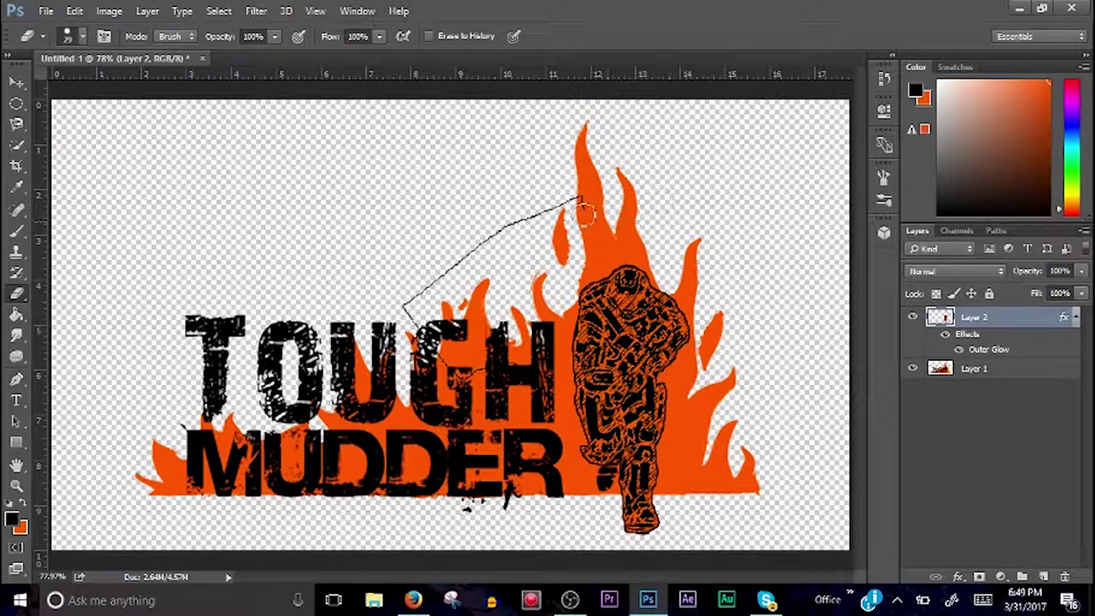
{"action": "left_click", "coordinate": [912, 316]}
{"action": "left_click", "coordinate": [974, 368]}
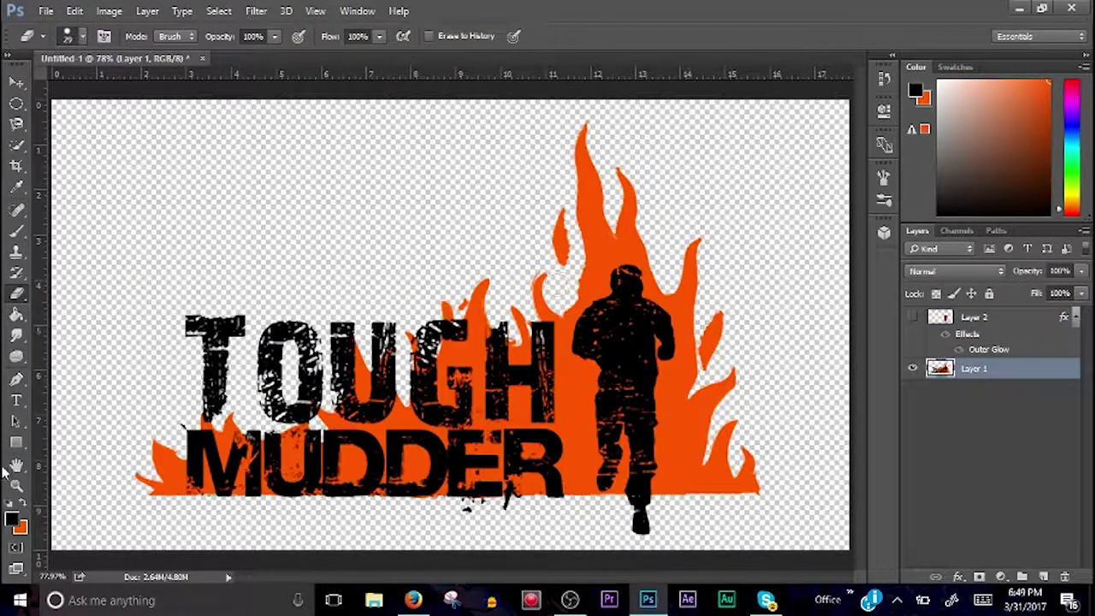
{"action": "key", "text": "x"}
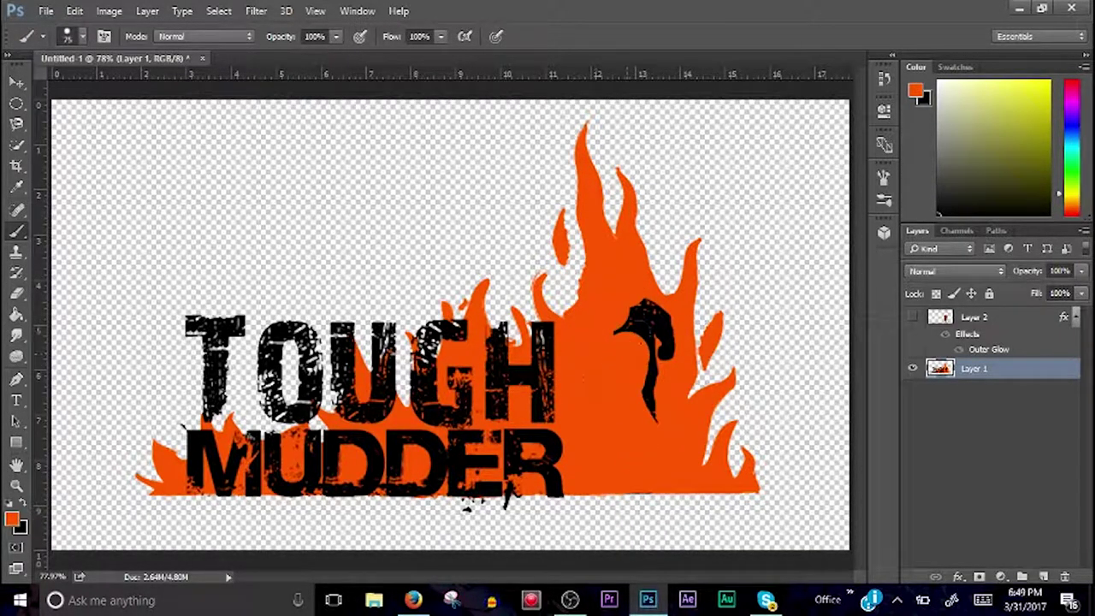
{"action": "left_click", "coordinate": [913, 316]}
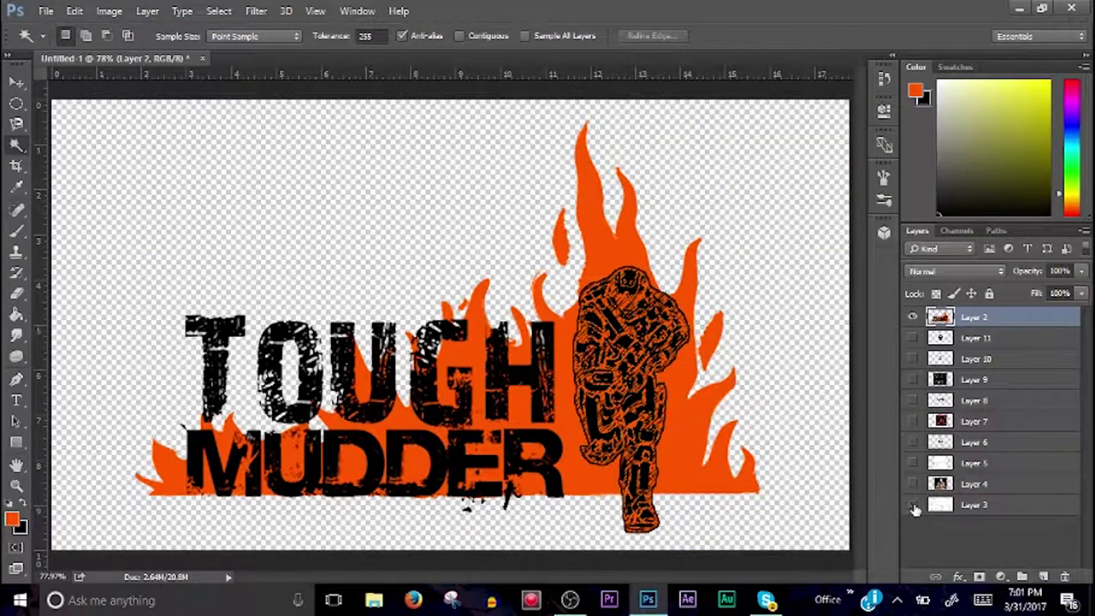
- Shrink and tilt the Tough Mudder logo onto the back sketch's shoulder
{"action": "left_click", "coordinate": [913, 505]}
{"action": "left_click", "coordinate": [974, 316]}
{"action": "key", "text": "ctrl+t"}
{"action": "left_click_drag", "start_coordinate": [850, 550], "coordinate": [539, 201]}
{"action": "mouse_move", "coordinate": [732, 189]}
{"action": "left_mouse_down"}
{"action": "mouse_move", "coordinate": [659, 171]}
{"action": "mouse_move", "coordinate": [637, 148]}
{"action": "mouse_move", "coordinate": [658, 169]}
{"action": "left_mouse_up"}
{"action": "key", "text": "Return"}
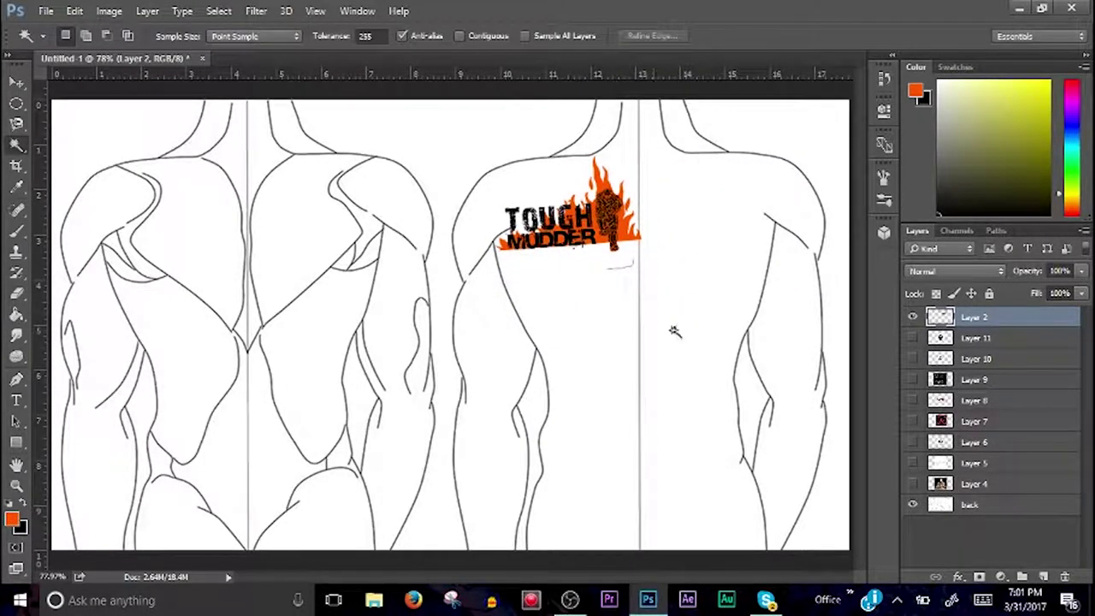
- Group the logo with the back outline, hide the group, and show the character layer
{"action": "key", "text": "e"}
{"action": "left_click_drag", "start_coordinate": [967, 329], "coordinate": [979, 495]}
{"action": "left_click", "coordinate": [980, 506], "text": "shift"}
{"action": "key", "text": "ctrl+g"}
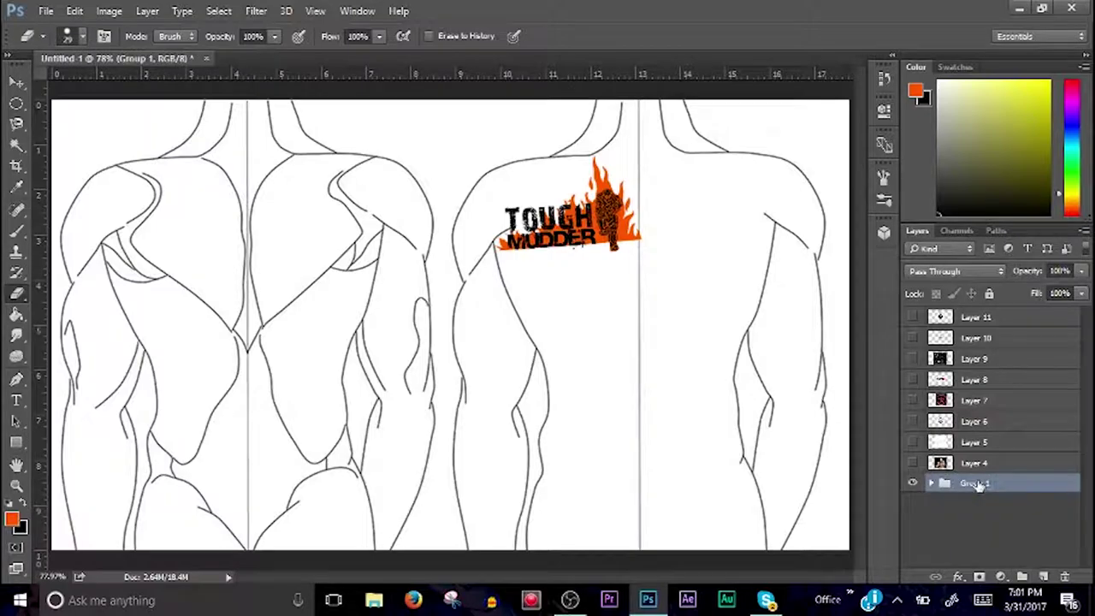
{"action": "left_click", "coordinate": [912, 442]}
{"action": "left_click", "coordinate": [912, 484]}
- Quick-select and delete the black background around the character image
{"action": "left_click", "coordinate": [913, 462], "text": "alt"}
{"action": "left_click", "coordinate": [974, 463]}
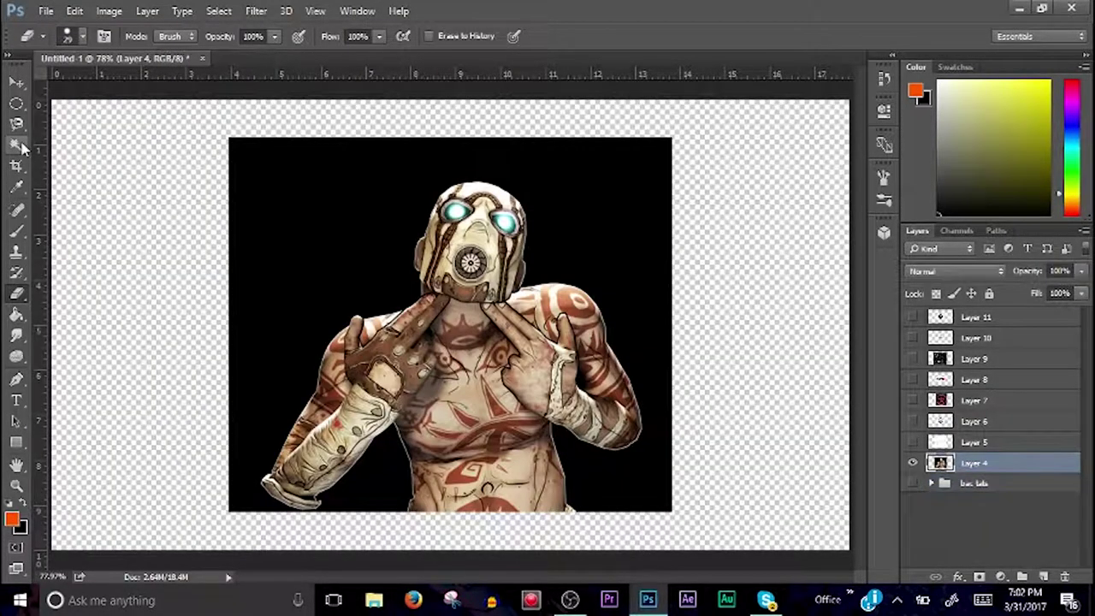
{"action": "left_click", "coordinate": [22, 147]}
{"action": "key", "text": "shift+w"}
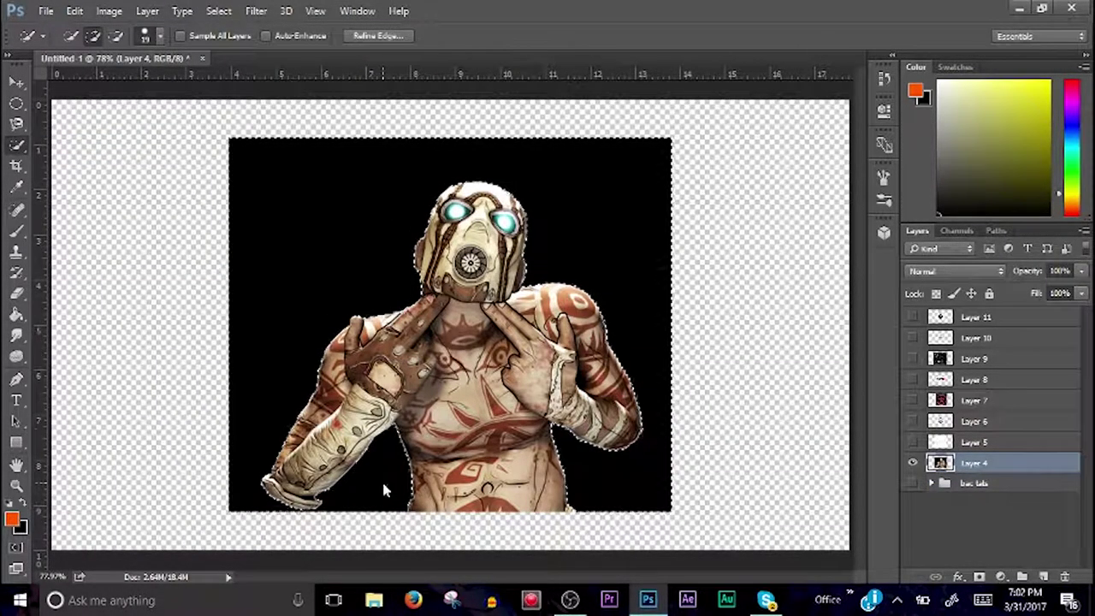
{"action": "key", "text": "Delete"}
{"action": "key", "text": "ctrl+d"}
- Erase the character's bottom edge outside an inverted elliptical selection
{"action": "key", "text": "e"}
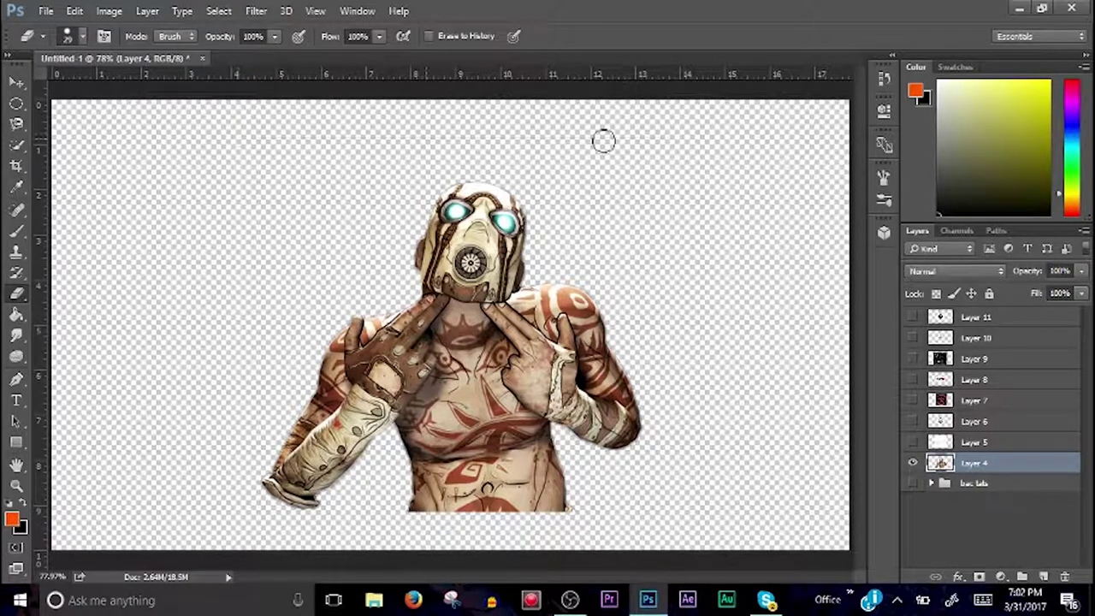
{"action": "key", "text": "m"}
{"action": "left_click_drag", "start_coordinate": [171, 222], "coordinate": [707, 564]}
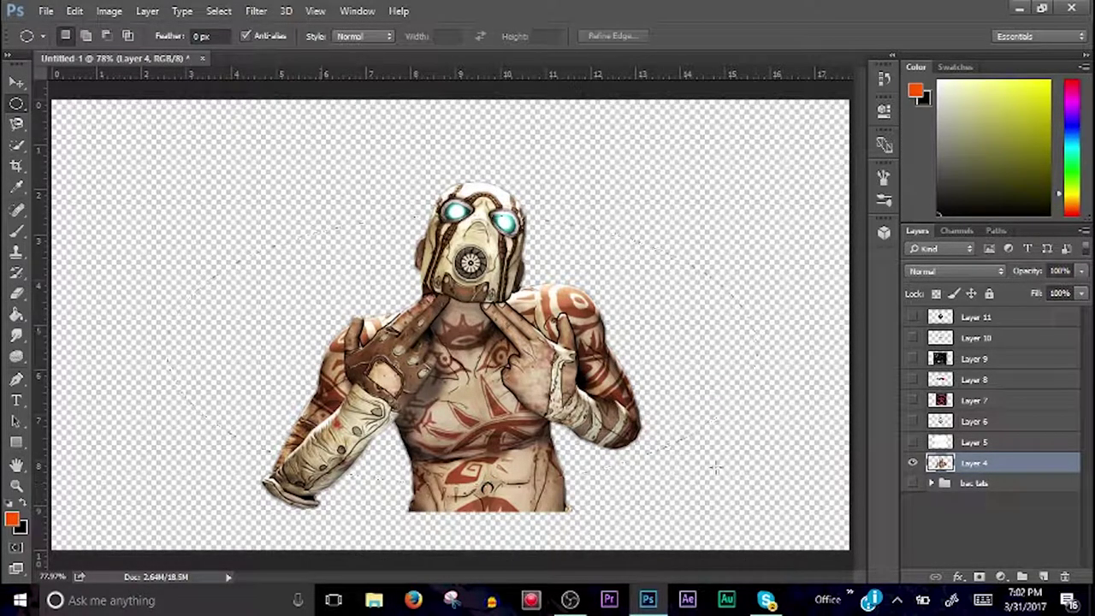
{"action": "key", "text": "ctrl+z"}
{"action": "mouse_move", "coordinate": [368, 342]}
{"action": "left_mouse_down"}
{"action": "mouse_move", "coordinate": [402, 369]}
{"action": "mouse_move", "coordinate": [419, 342]}
{"action": "left_mouse_up"}
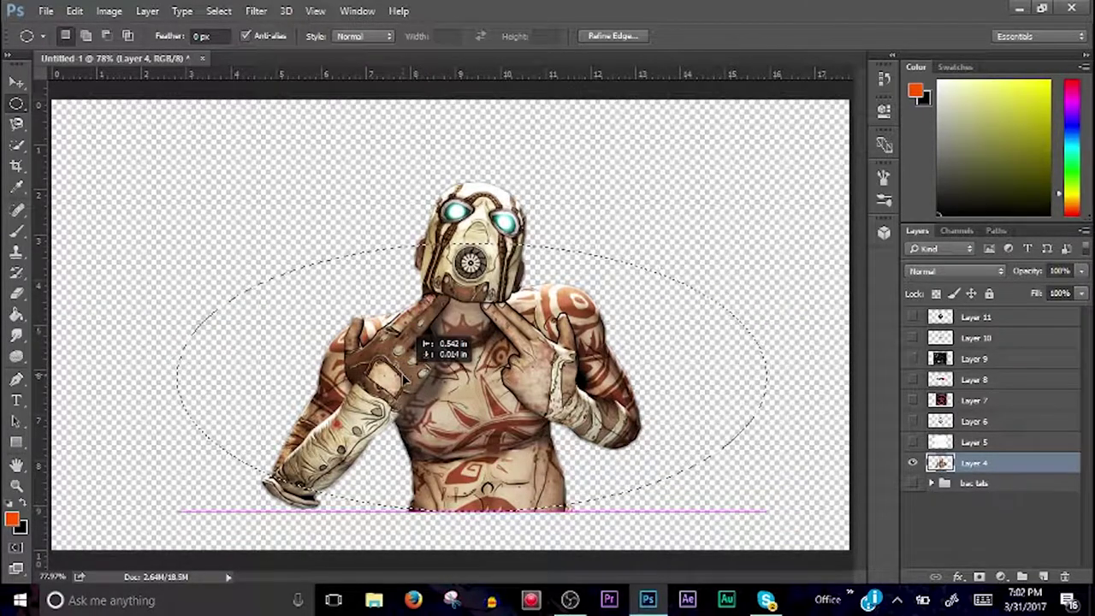
{"action": "left_click_drag", "start_coordinate": [418, 341], "coordinate": [420, 339]}
{"action": "left_click", "coordinate": [219, 10]}
{"action": "left_click", "coordinate": [227, 74]}
{"action": "key", "text": "e"}
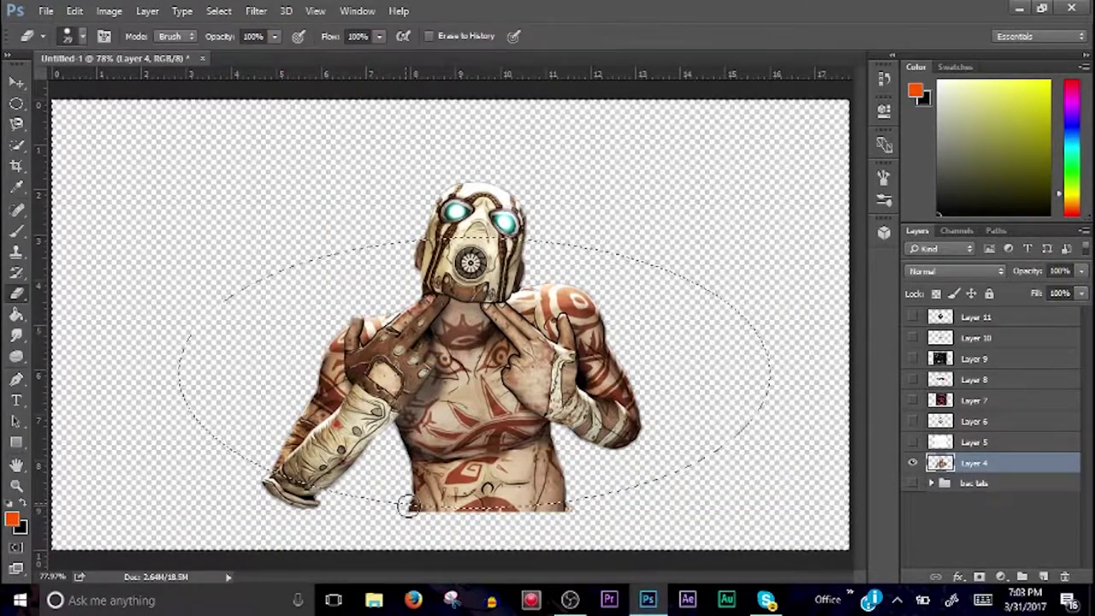
{"action": "mouse_move", "coordinate": [406, 506]}
{"action": "left_mouse_down"}
{"action": "mouse_move", "coordinate": [520, 508]}
{"action": "mouse_move", "coordinate": [435, 514]}
{"action": "left_mouse_up"}
{"action": "key", "text": "ctrl+d"}
- Soften the figure's bottom edge with a softer eraser brush inside the restored selection
{"action": "left_click", "coordinate": [82, 36]}
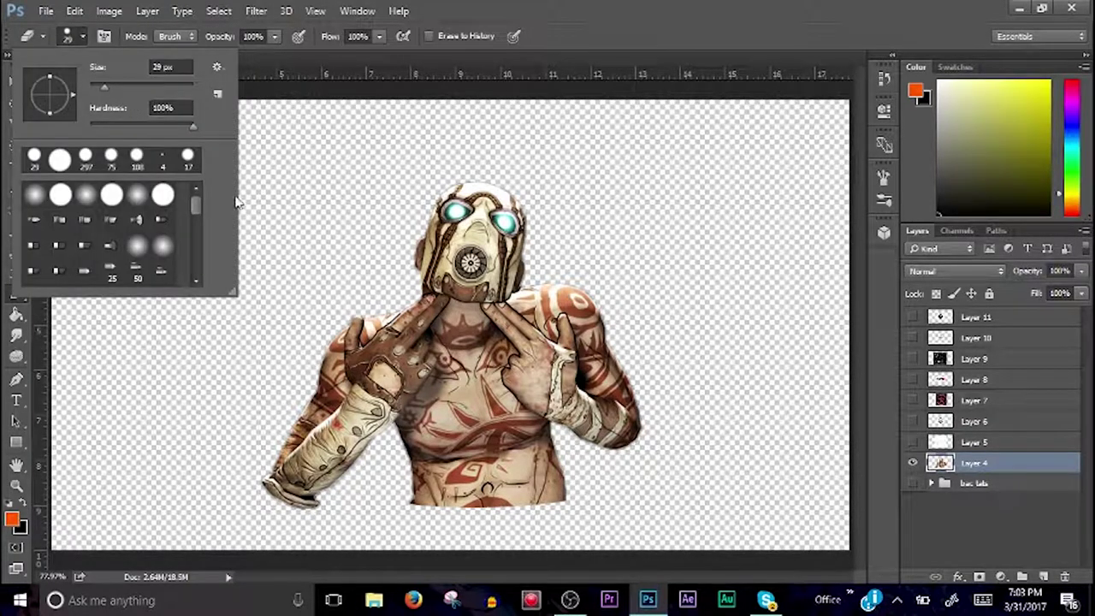
{"action": "left_click", "coordinate": [319, 205]}
{"action": "key", "text": "ctrl+z"}
{"action": "left_click_drag", "start_coordinate": [565, 510], "coordinate": [383, 511]}
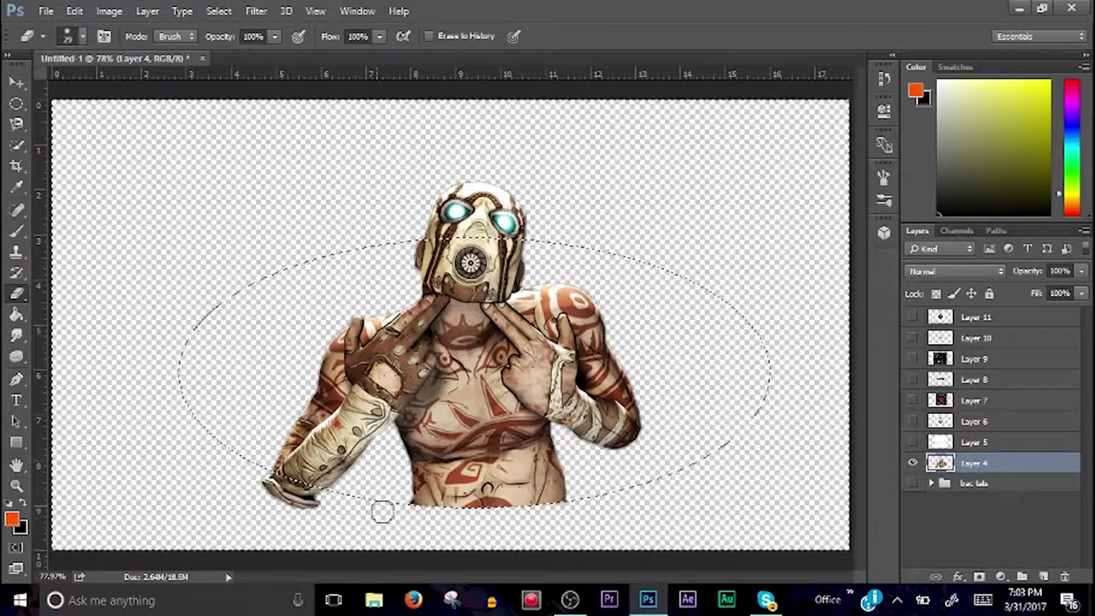
{"action": "key", "text": "ctrl+d"}
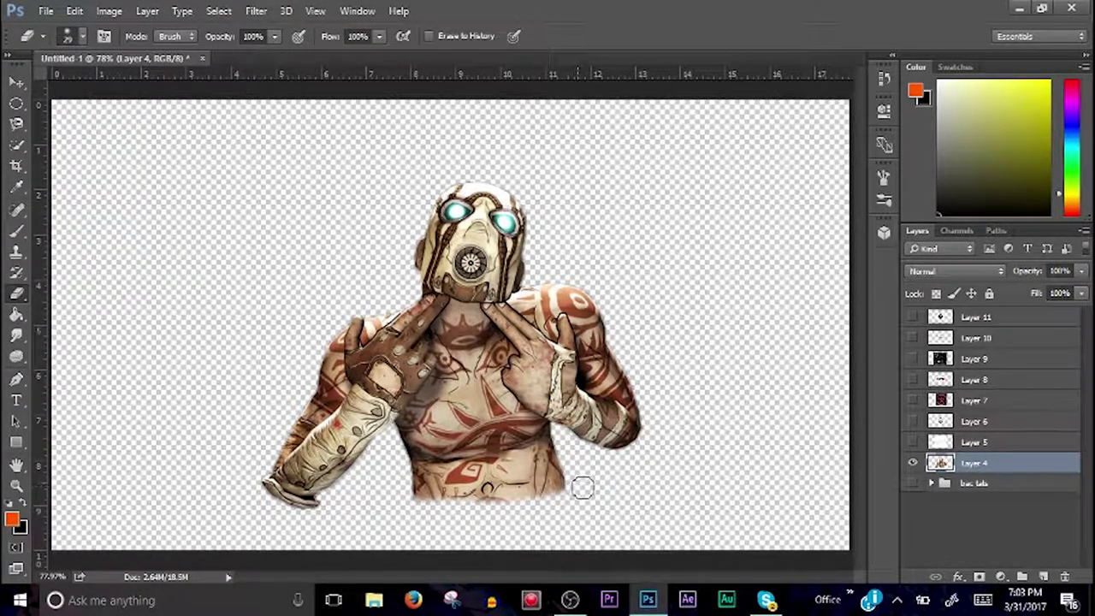
- Place the torso sketch beneath the character and shrink the character onto its chest
{"action": "key", "text": "v"}
{"action": "left_click", "coordinate": [912, 442]}
{"action": "left_click_drag", "start_coordinate": [984, 463], "coordinate": [984, 436]}
{"action": "key", "text": "ctrl+t"}
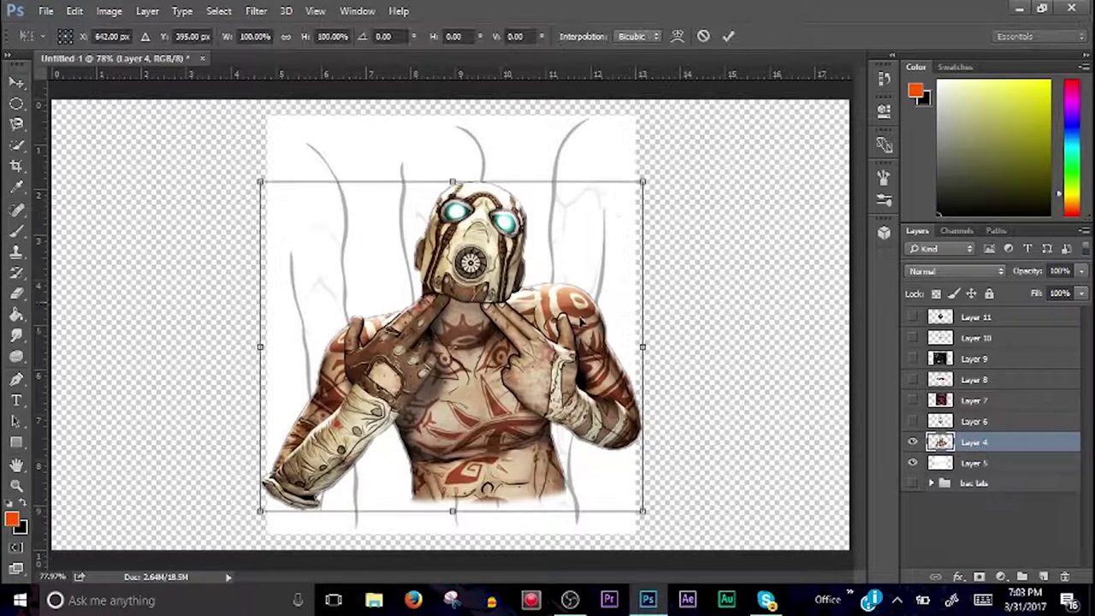
{"action": "mouse_move", "coordinate": [642, 182]}
{"action": "left_mouse_down"}
{"action": "mouse_move", "coordinate": [453, 368]}
{"action": "mouse_move", "coordinate": [465, 225]}
{"action": "left_mouse_up"}
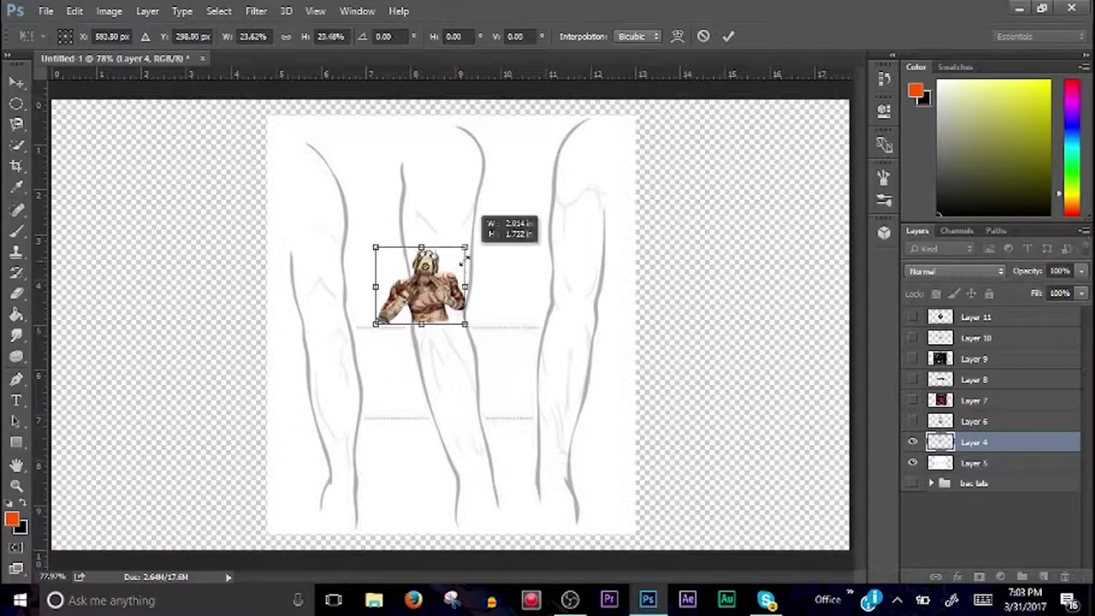
{"action": "left_click_drag", "start_coordinate": [428, 282], "coordinate": [440, 269]}
{"action": "key", "text": "Return"}
- Show only the winged emblem layer and delete its white background
{"action": "left_click", "coordinate": [913, 421]}
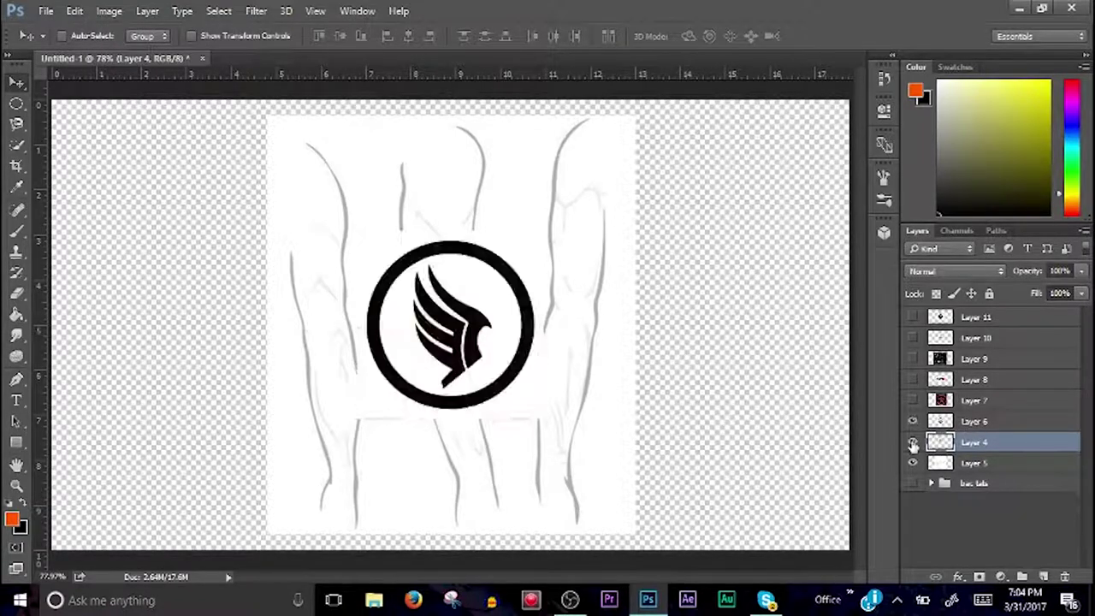
{"action": "left_click", "coordinate": [912, 443]}
{"action": "left_click", "coordinate": [912, 463]}
{"action": "left_click", "coordinate": [973, 421]}
{"action": "key", "text": "w"}
{"action": "key", "text": "shift+w"}
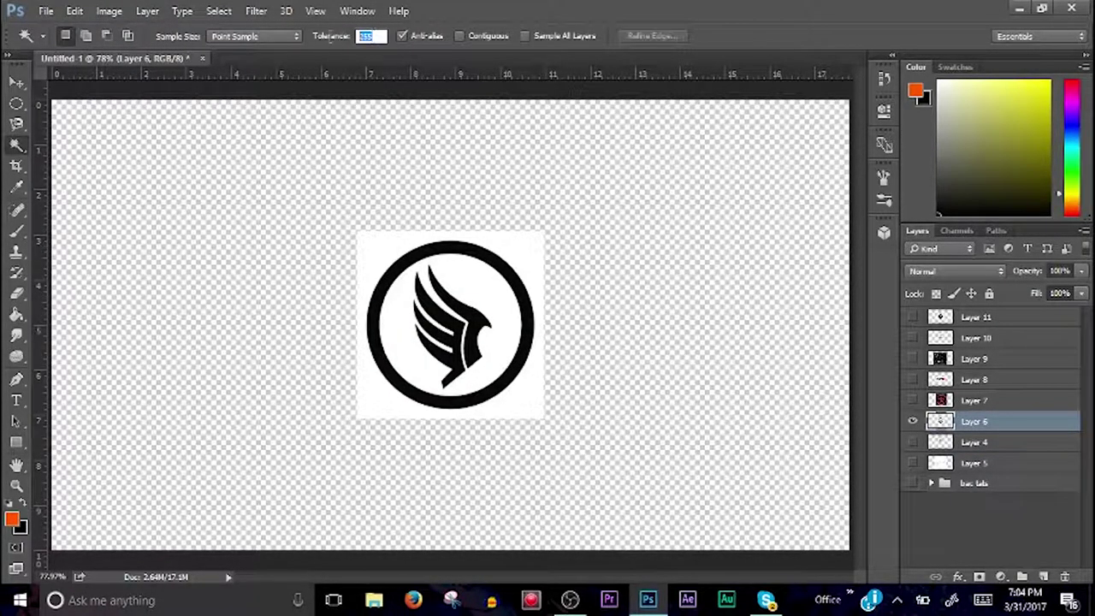
{"action": "left_click", "coordinate": [410, 243]}
{"action": "key", "text": "Delete"}
- Paint the winged emblem blue and erase the stray blue paint around it
{"action": "left_click_drag", "start_coordinate": [1070, 195], "coordinate": [1068, 114]}
{"action": "key", "text": "b"}
{"action": "left_click_drag", "start_coordinate": [351, 293], "coordinate": [524, 324]}
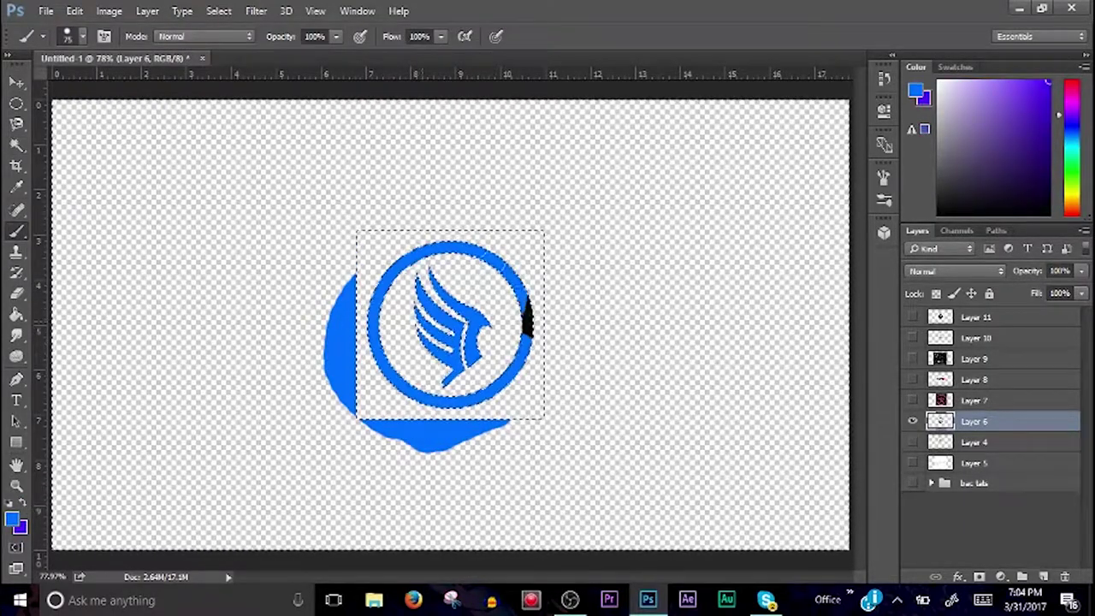
{"action": "left_click", "coordinate": [80, 38]}
{"action": "left_click_drag", "start_coordinate": [342, 275], "coordinate": [514, 435]}
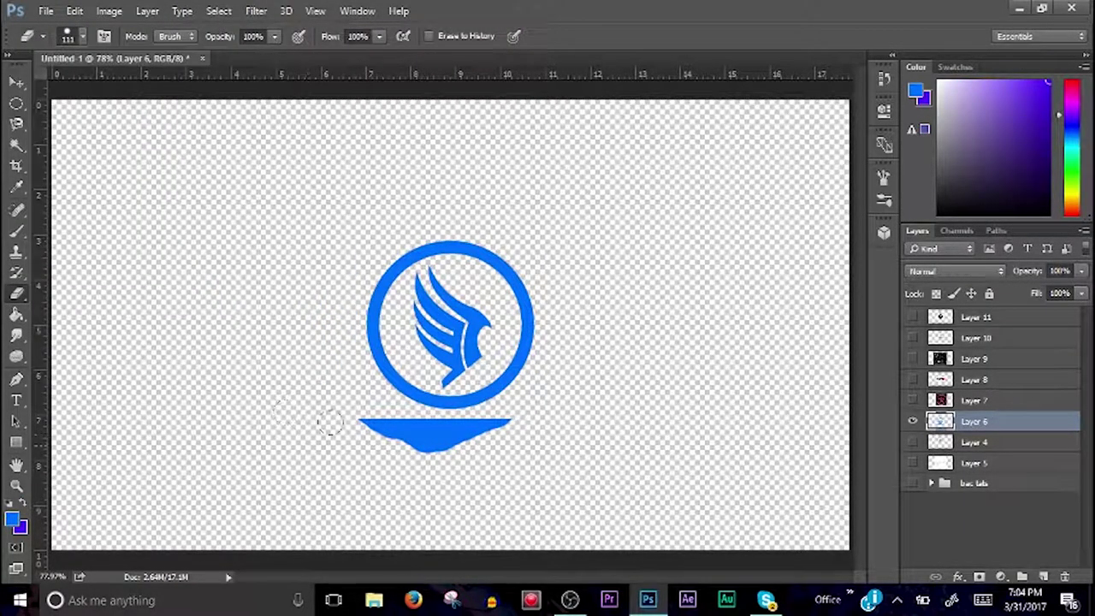
- Show the red emblem layer and Magic Wand-delete its black background
{"action": "left_click", "coordinate": [912, 400]}
{"action": "left_click", "coordinate": [976, 401]}
{"action": "key", "text": "w"}
{"action": "left_click", "coordinate": [527, 244]}
{"action": "key", "text": "Delete"}
{"action": "key", "text": "ctrl+d"}
- Shrink the red emblem to about 50% and move it down-right of the blue emblem
{"action": "key", "text": "ctrl+t"}
{"action": "left_click_drag", "start_coordinate": [665, 132], "coordinate": [490, 309]}
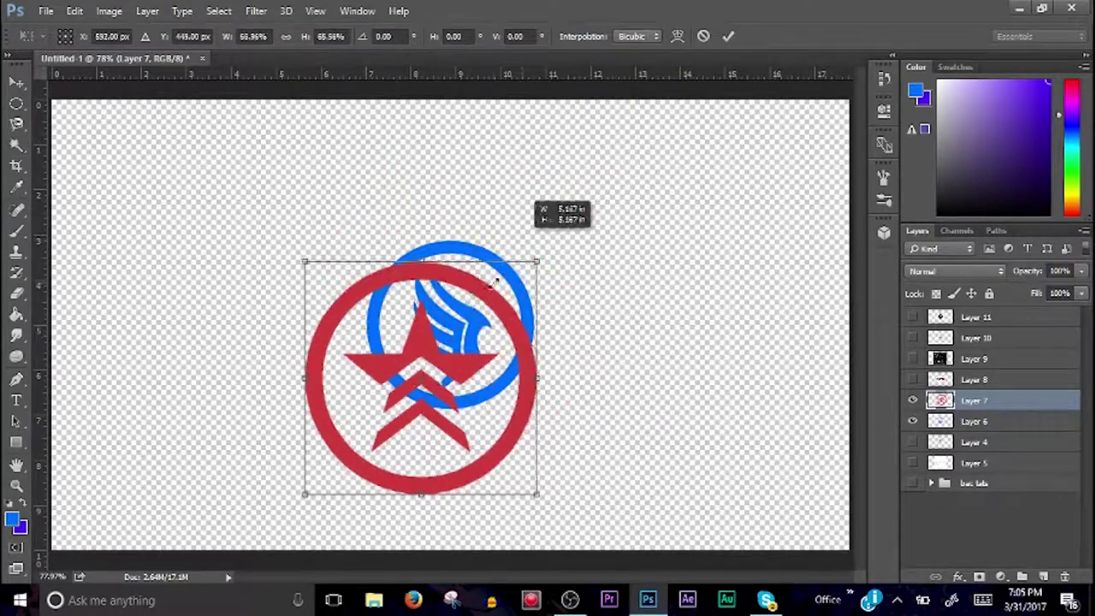
{"action": "left_click_drag", "start_coordinate": [431, 342], "coordinate": [489, 274]}
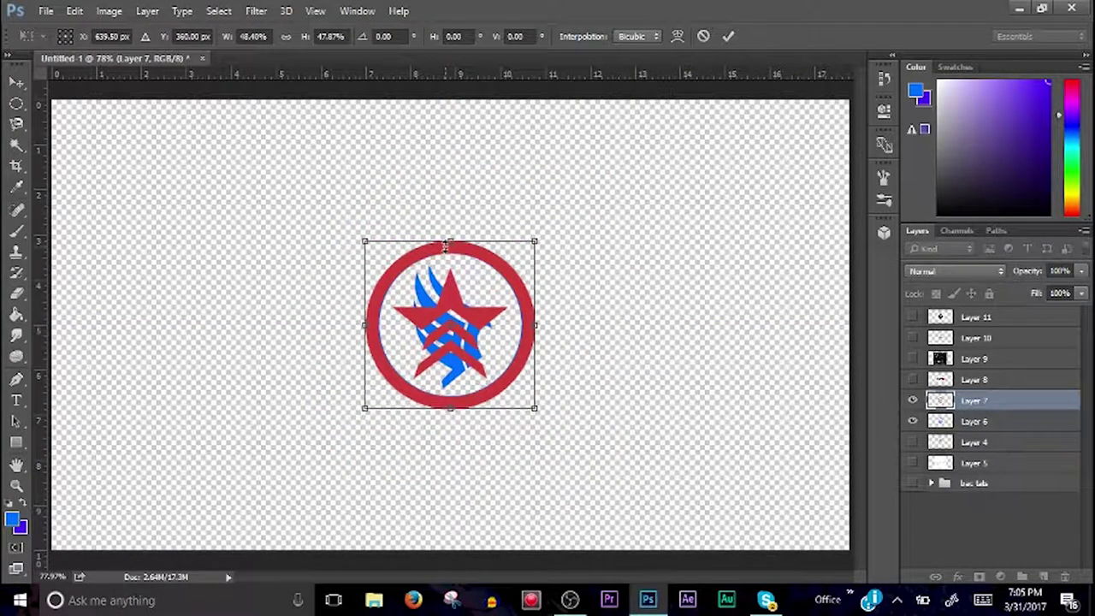
{"action": "key", "text": "Return"}
{"action": "left_click_drag", "start_coordinate": [421, 318], "coordinate": [506, 417]}
- Magic Wand-select the blue emblem's shape, then return to the red emblem layer
{"action": "left_click", "coordinate": [974, 421]}
{"action": "key", "text": "w"}
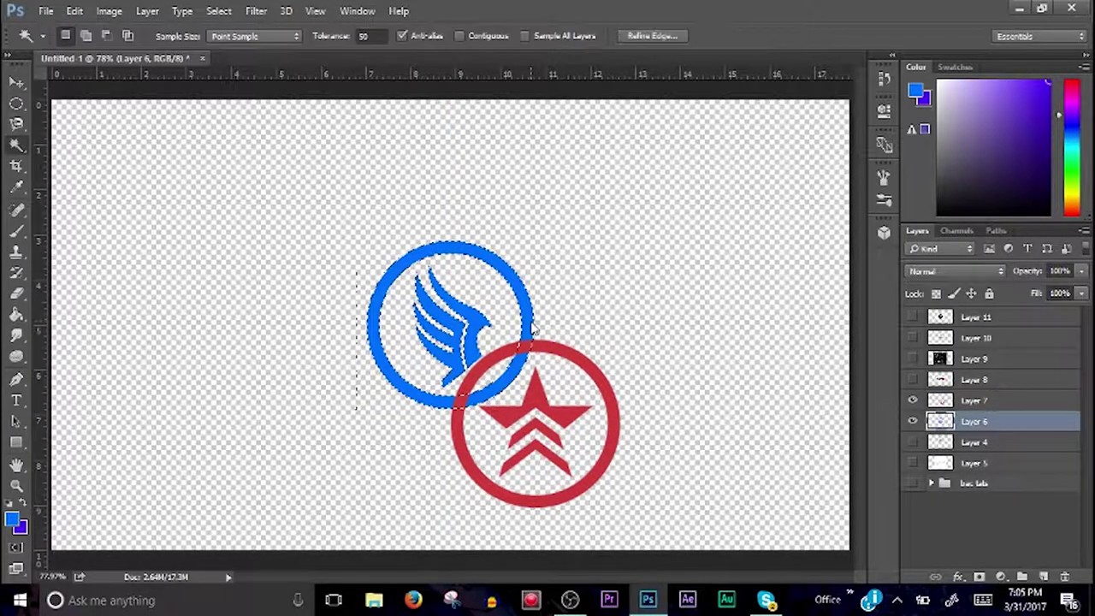
{"action": "left_click", "coordinate": [513, 272]}
{"action": "left_click", "coordinate": [975, 400]}
{"action": "key", "text": "e"}
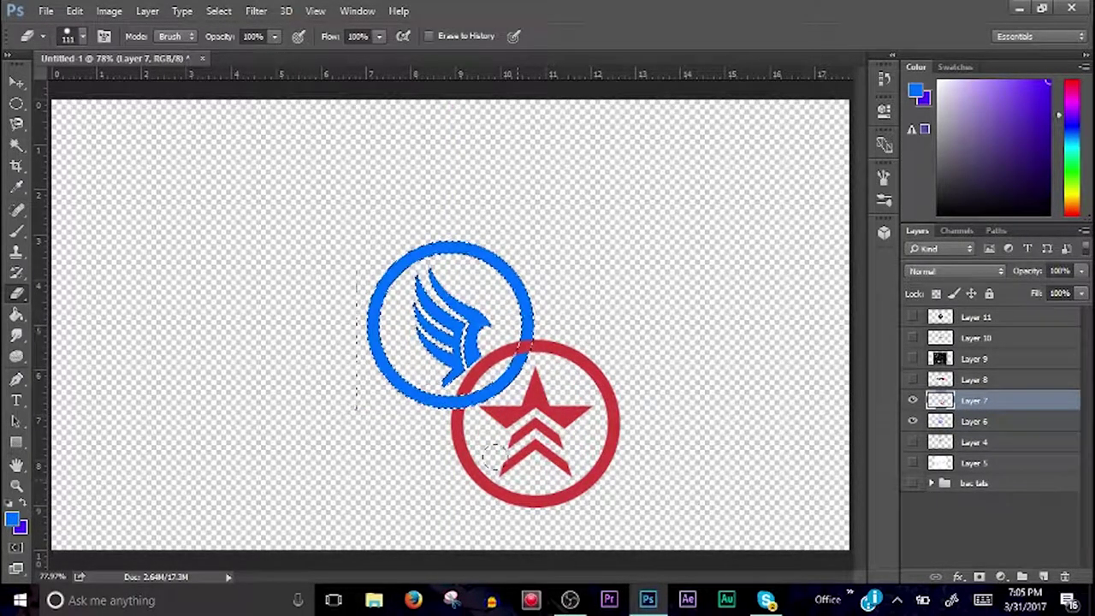
- Show the N7 logo layer and delete its white background
{"action": "left_click", "coordinate": [912, 379]}
{"action": "left_click", "coordinate": [974, 380]}
{"action": "key", "text": "w"}
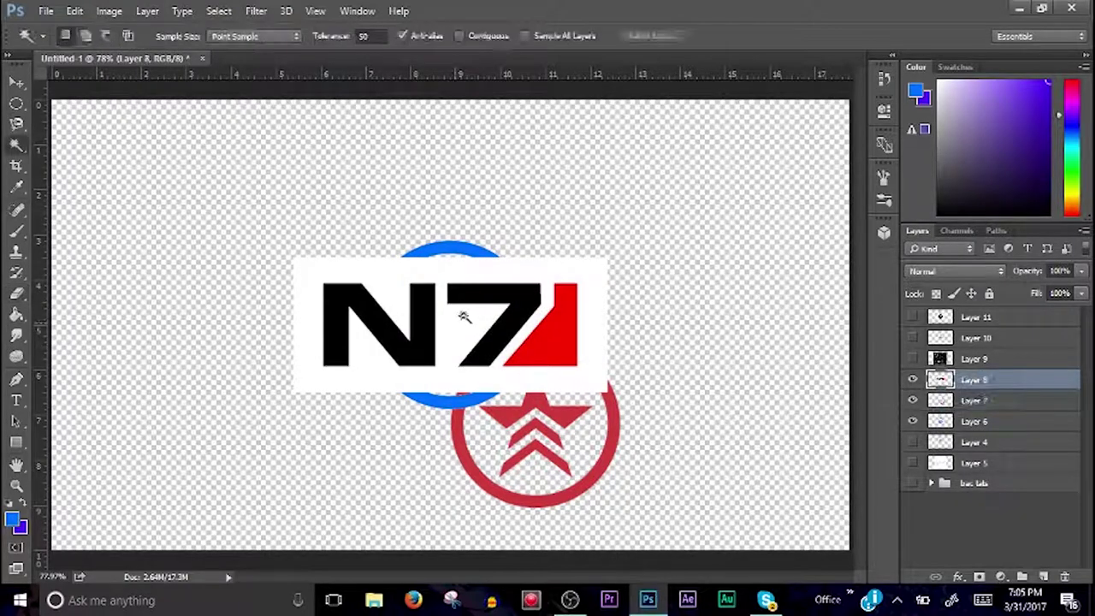
{"action": "left_click", "coordinate": [464, 282]}
{"action": "key", "text": "Delete"}
- Move the N7 logo down-right and enlarge it slightly
{"action": "key", "text": "ctrl+t"}
{"action": "mouse_move", "coordinate": [502, 321]}
{"action": "left_mouse_down"}
{"action": "mouse_move", "coordinate": [552, 363]}
{"action": "mouse_move", "coordinate": [544, 376]}
{"action": "left_mouse_up"}
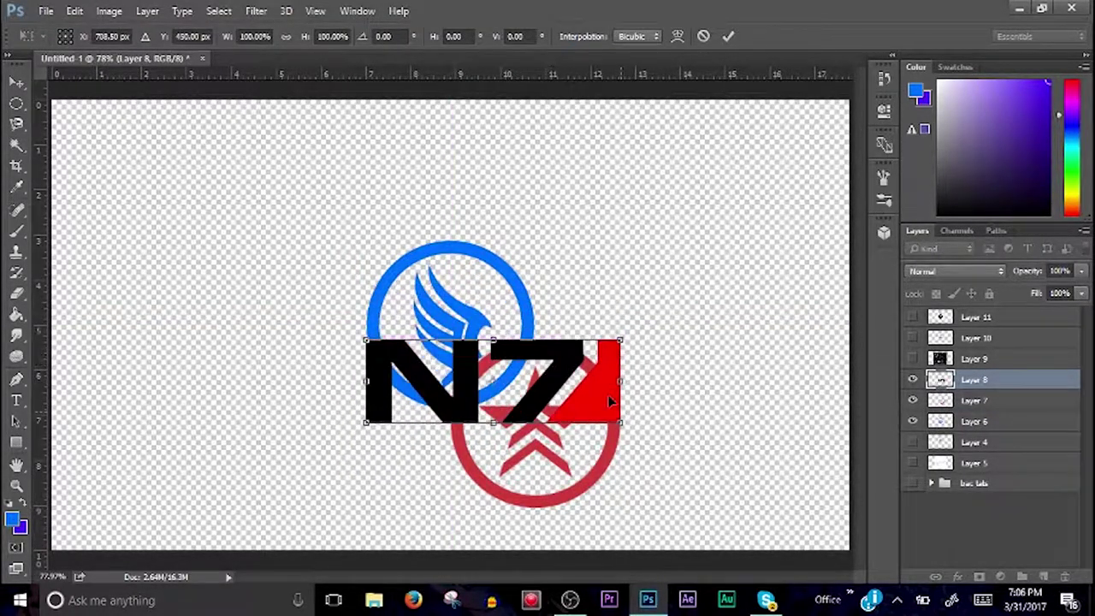
{"action": "left_click_drag", "start_coordinate": [631, 409], "coordinate": [635, 436]}
{"action": "key", "text": "v"}
{"action": "left_click", "coordinate": [631, 241]}
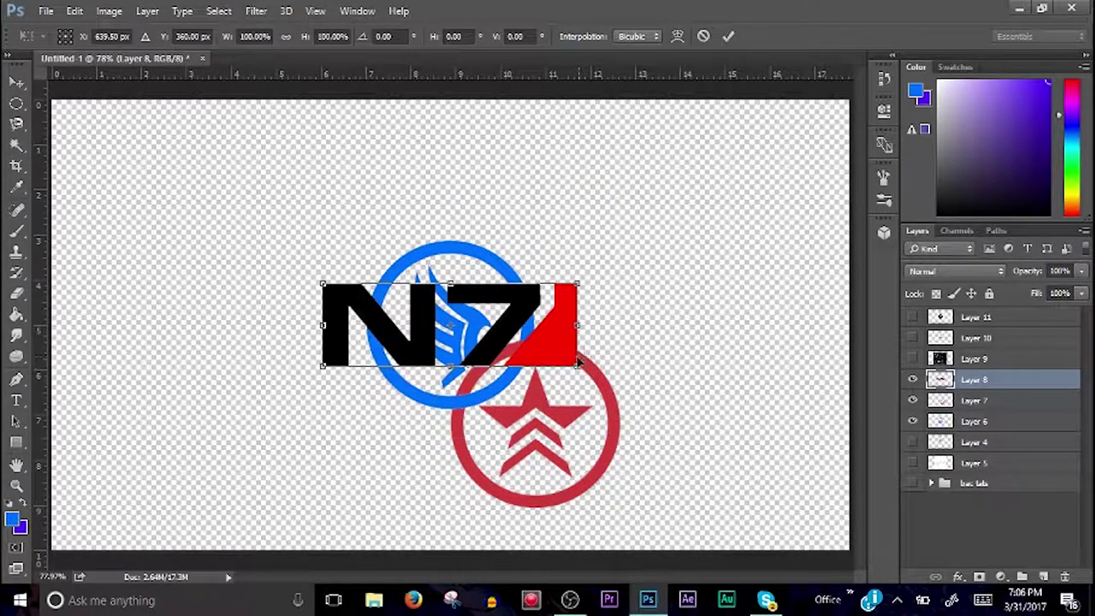
- Merge the blue and red emblems at 75% opacity, then merge them into the N7 layer
{"action": "left_click", "coordinate": [976, 400]}
{"action": "left_click", "coordinate": [988, 421], "text": "ctrl"}
{"action": "right_click", "coordinate": [989, 421]}
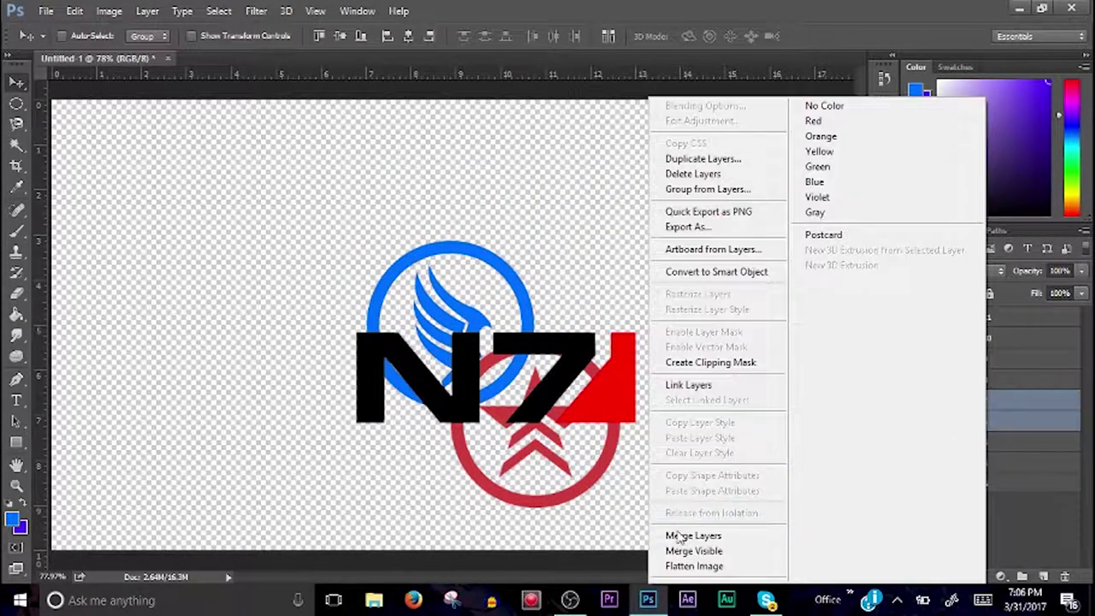
{"action": "left_click", "coordinate": [676, 533]}
{"action": "key", "text": "7"}
{"action": "key", "text": "5"}
{"action": "right_click", "coordinate": [990, 391]}
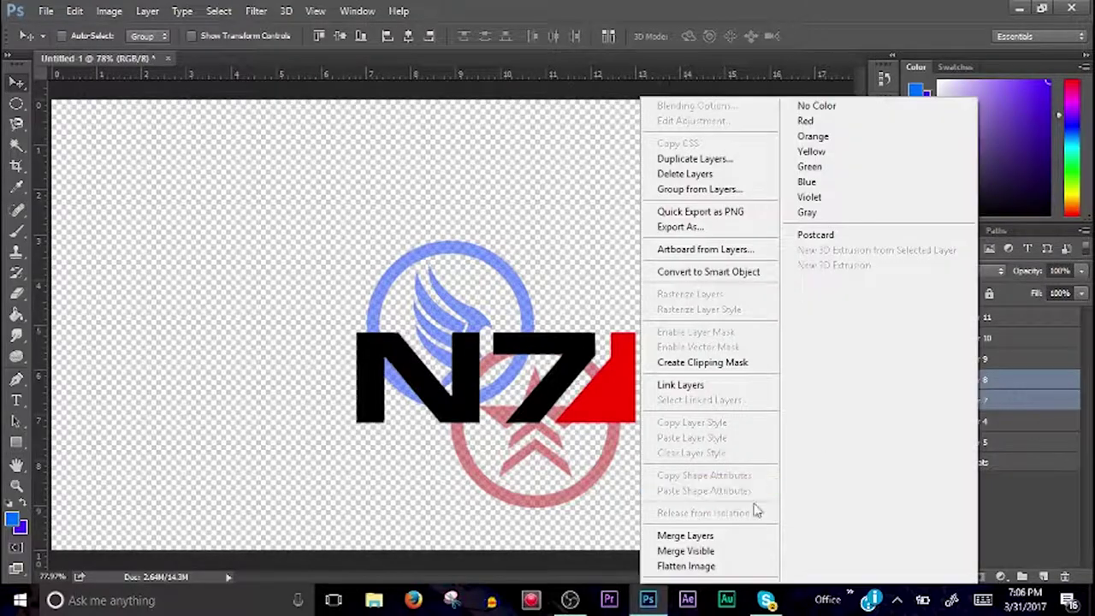
{"action": "left_click", "coordinate": [685, 534]}
- Show the body outline sketch and shrink the combined emblem, moving it up
{"action": "left_click", "coordinate": [913, 421]}
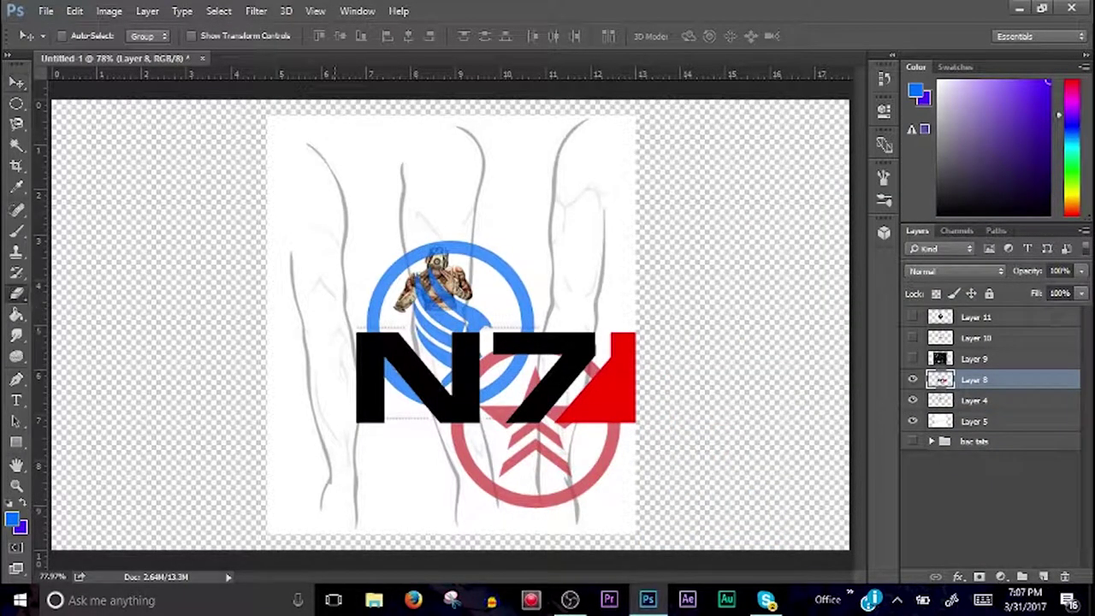
{"action": "key", "text": "ctrl+t"}
{"action": "mouse_move", "coordinate": [635, 243]}
{"action": "left_mouse_down"}
{"action": "mouse_move", "coordinate": [513, 326]}
{"action": "mouse_move", "coordinate": [502, 143]}
{"action": "mouse_move", "coordinate": [489, 135]}
{"action": "left_mouse_up"}
{"action": "key", "text": "Return"}
- Hide the emblem and character layers and select the keyblade collection layer
{"action": "key", "text": "e"}
{"action": "left_click_drag", "start_coordinate": [912, 379], "coordinate": [912, 403]}
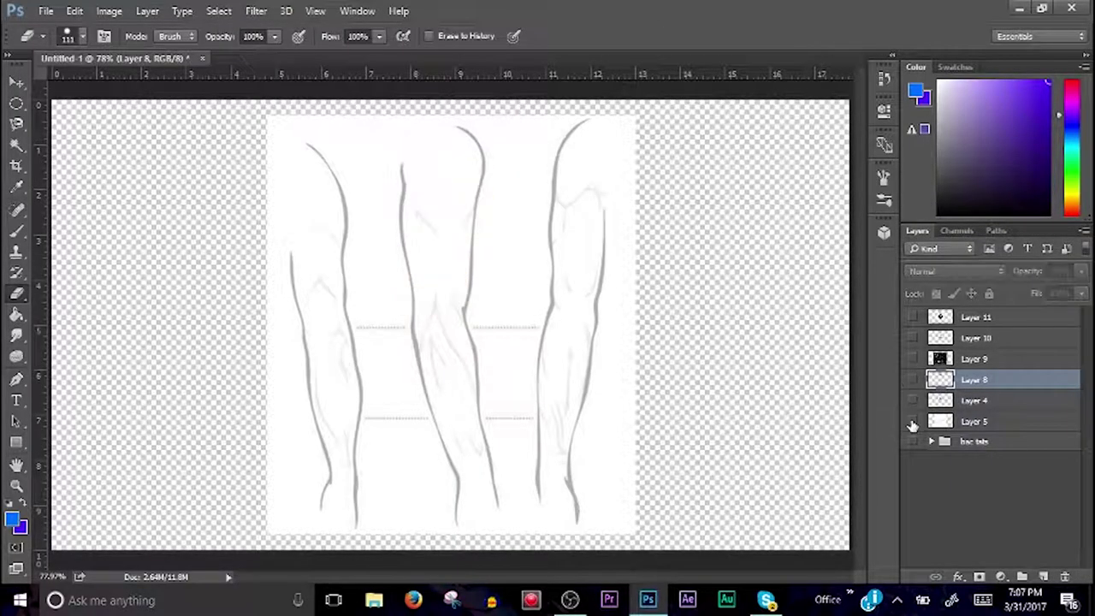
{"action": "left_click", "coordinate": [912, 358]}
{"action": "key", "text": "w"}
{"action": "left_click", "coordinate": [975, 358]}
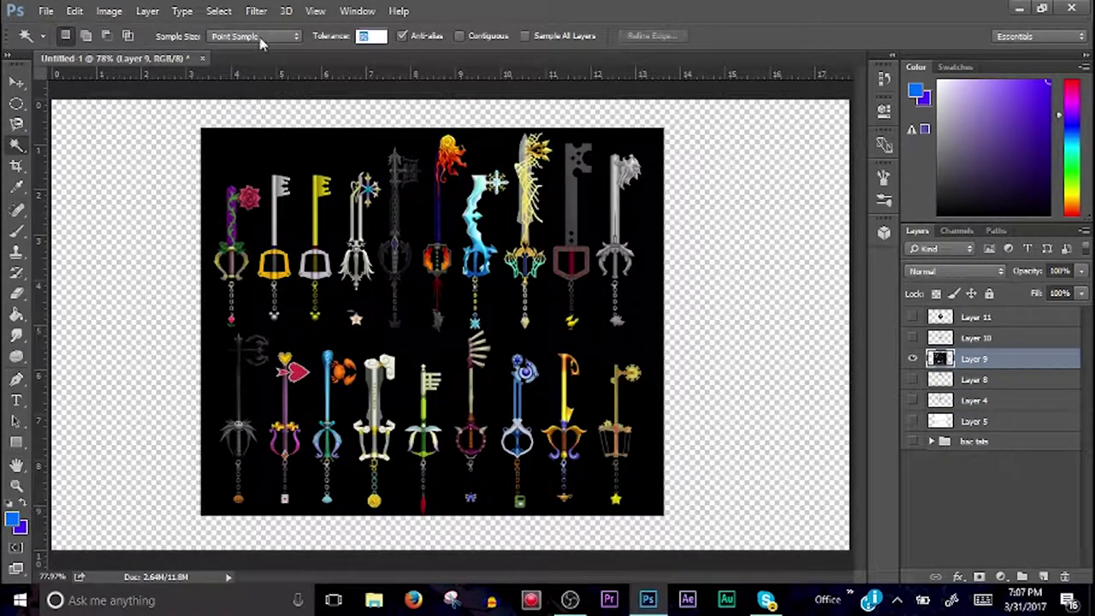
- Erase bands across the keyblade image, leaving only two keyblades
{"action": "scroll", "coordinate": [267, 150], "scroll_direction": "up", "scroll_amount": 3}
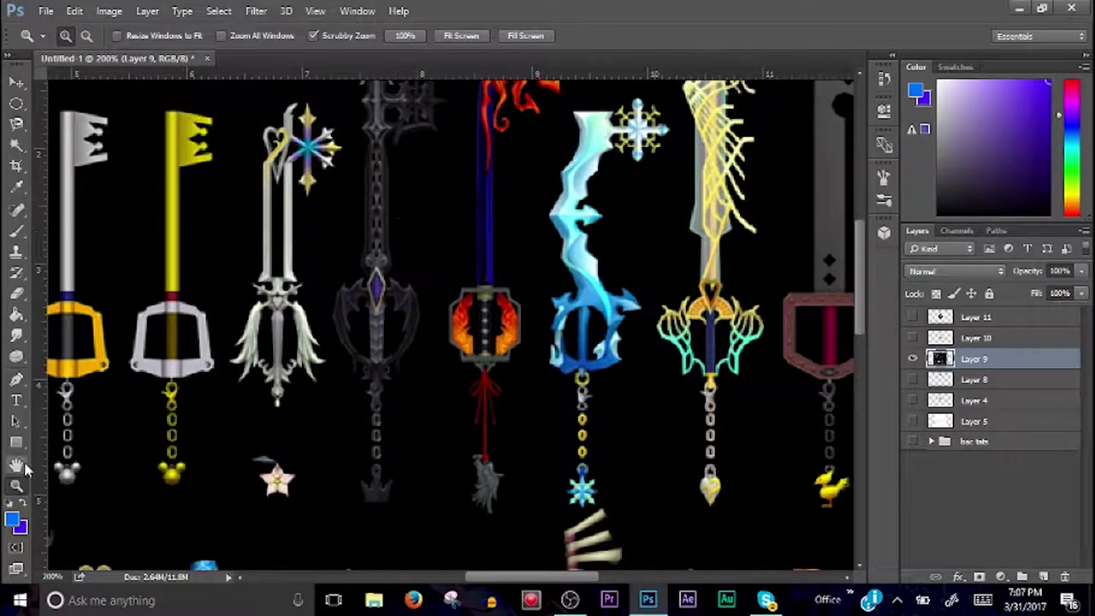
{"action": "key", "text": "ctrl+0"}
{"action": "left_click_drag", "start_coordinate": [401, 369], "coordinate": [668, 370]}
{"action": "left_click_drag", "start_coordinate": [460, 124], "coordinate": [460, 517]}
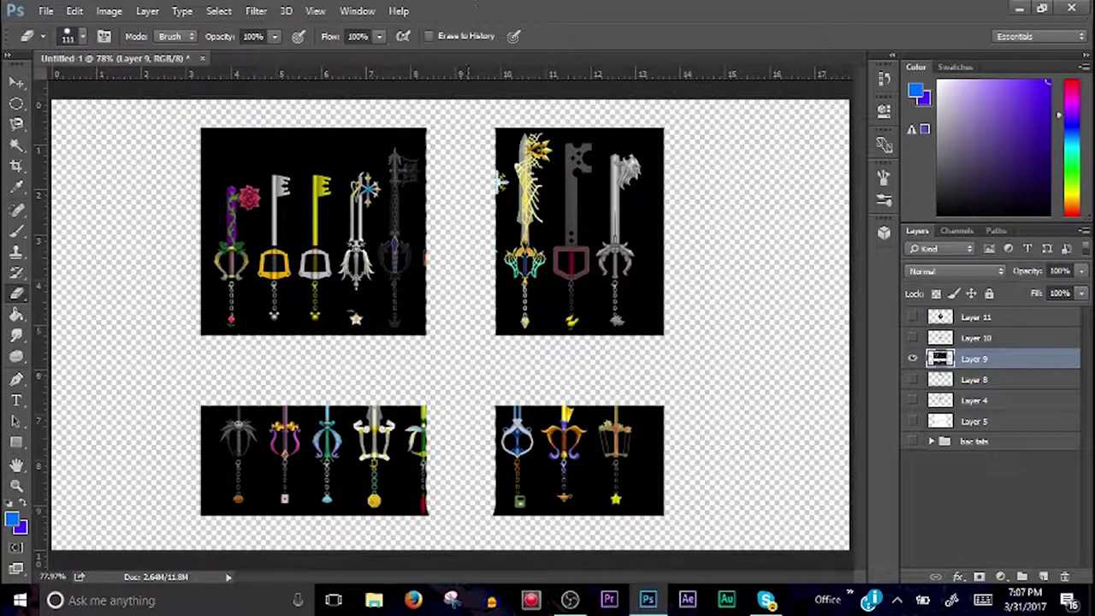
{"action": "left_click_drag", "start_coordinate": [298, 272], "coordinate": [297, 514]}
{"action": "left_click_drag", "start_coordinate": [232, 128], "coordinate": [231, 513]}
{"action": "left_click_drag", "start_coordinate": [333, 428], "coordinate": [668, 428]}
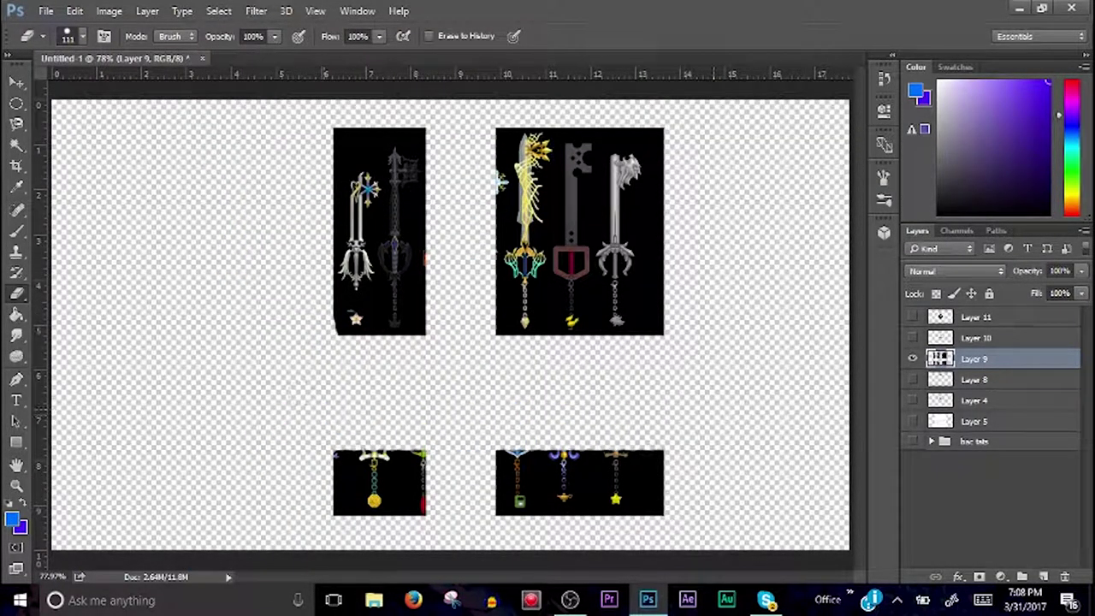
{"action": "left_click_drag", "start_coordinate": [334, 471], "coordinate": [668, 471]}
{"action": "left_click_drag", "start_coordinate": [333, 503], "coordinate": [668, 503]}
{"action": "left_click_drag", "start_coordinate": [520, 334], "coordinate": [506, 110]}
{"action": "left_click_drag", "start_coordinate": [531, 188], "coordinate": [667, 188]}
{"action": "left_click_drag", "start_coordinate": [524, 316], "coordinate": [666, 317]}
- Zoom in on the remaining keyblades and delete the background on the keyblade layer
{"action": "key", "text": "z"}
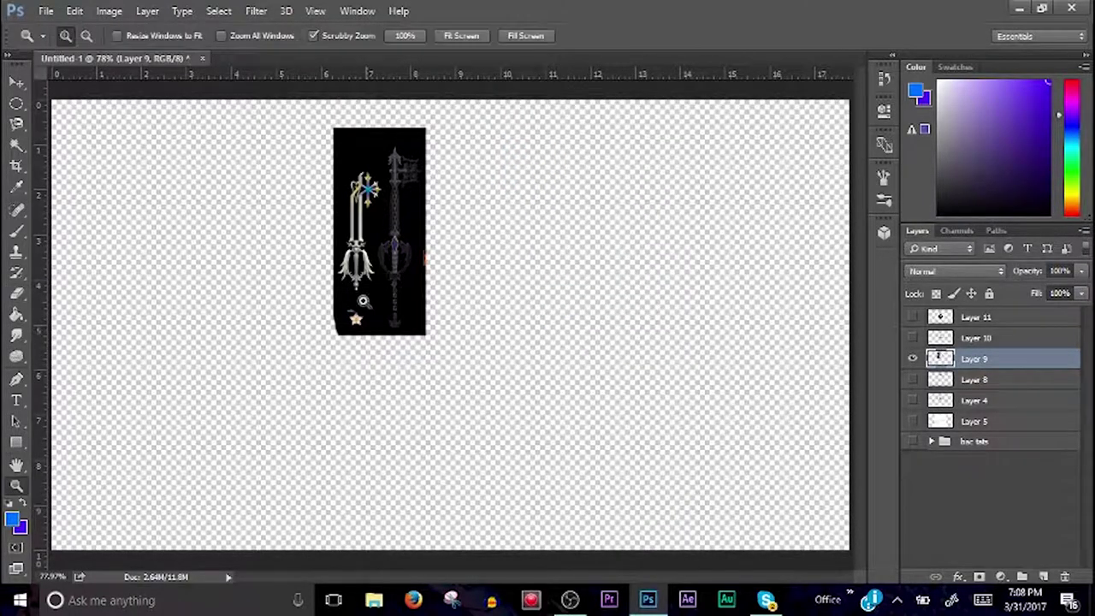
{"action": "left_click", "coordinate": [389, 258]}
{"action": "key", "text": "w"}
{"action": "left_click", "coordinate": [342, 111]}
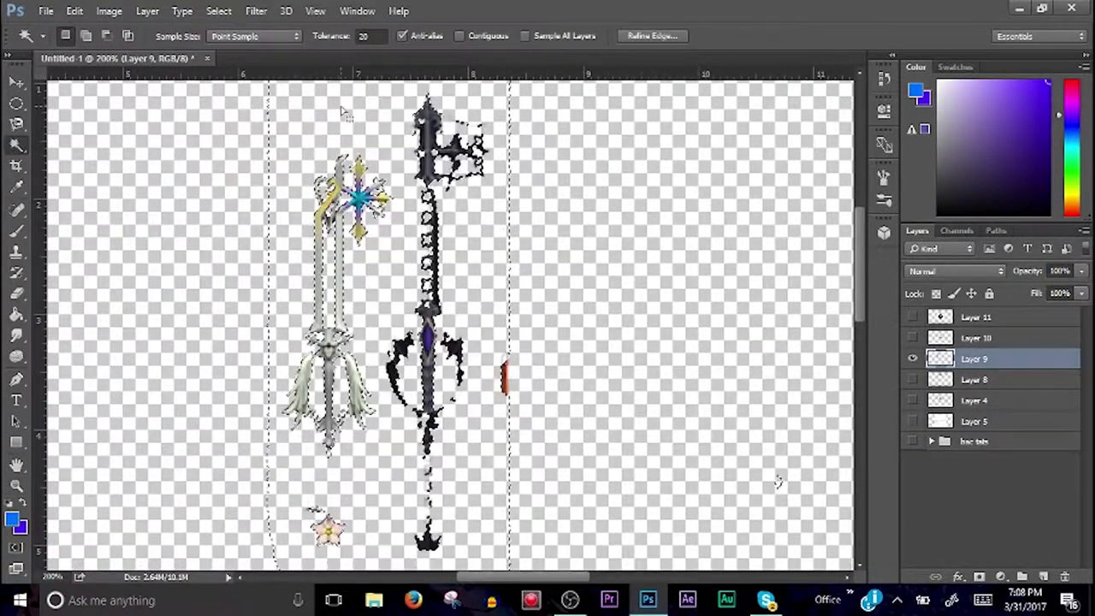
{"action": "key", "text": "ctrl+d"}
{"action": "key", "text": "v"}
{"action": "key", "text": "alt+bracketleft"}
{"action": "key", "text": "Delete"}
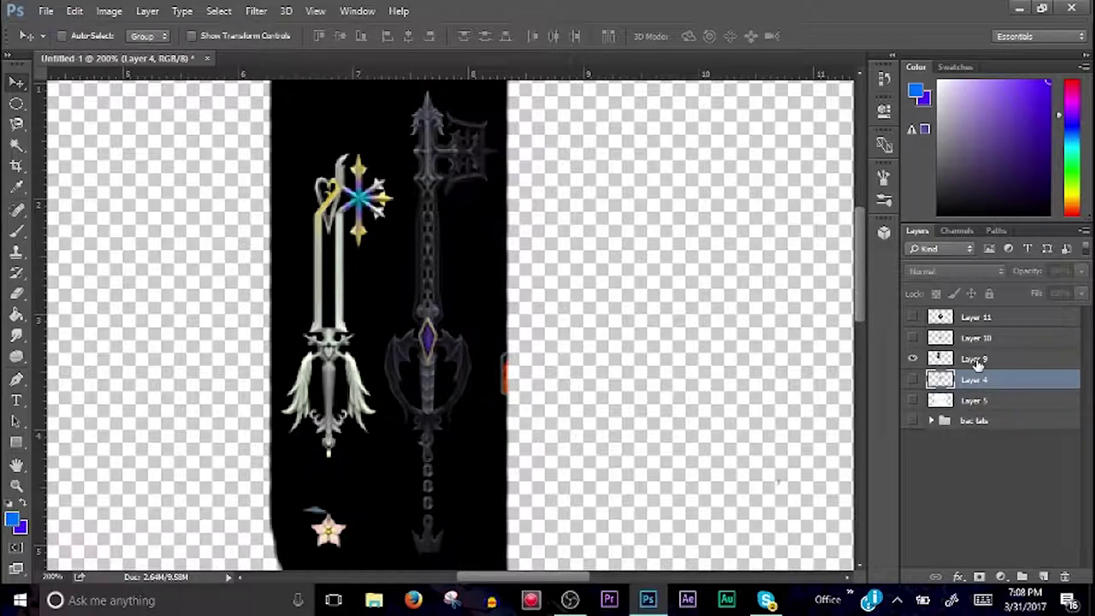
{"action": "left_click", "coordinate": [976, 359]}
{"action": "key", "text": "Delete"}
{"action": "double_click", "coordinate": [16, 467]}
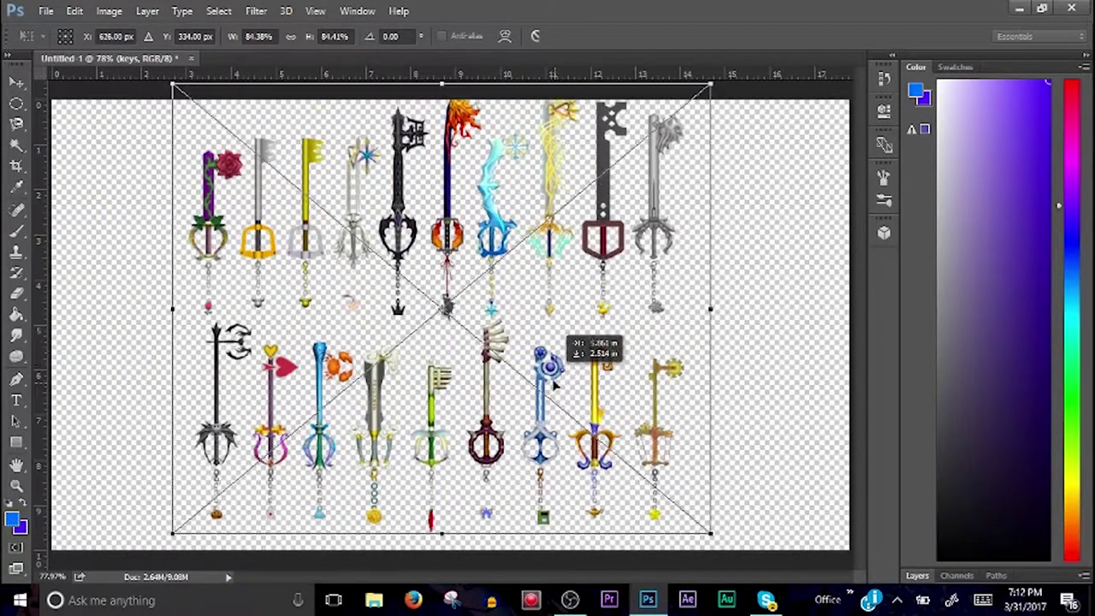
- Apply the keyblade resize and erase the unneeded keyblades
{"action": "key", "text": "Return"}
{"action": "key", "text": "F7"}
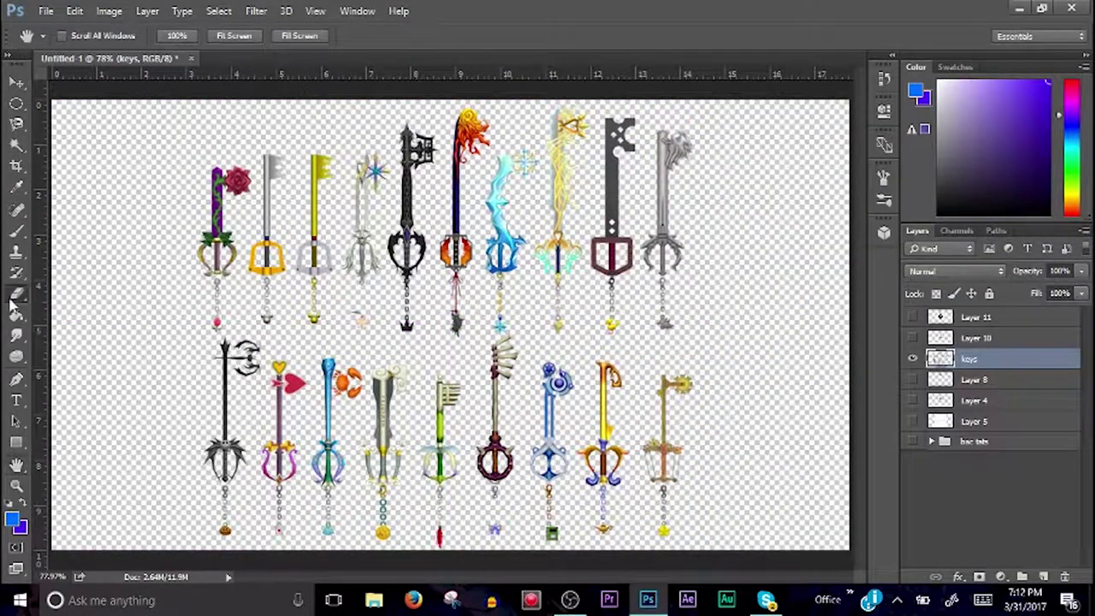
{"action": "key", "text": "ctrl+z"}
{"action": "key", "text": "ctrl+z"}
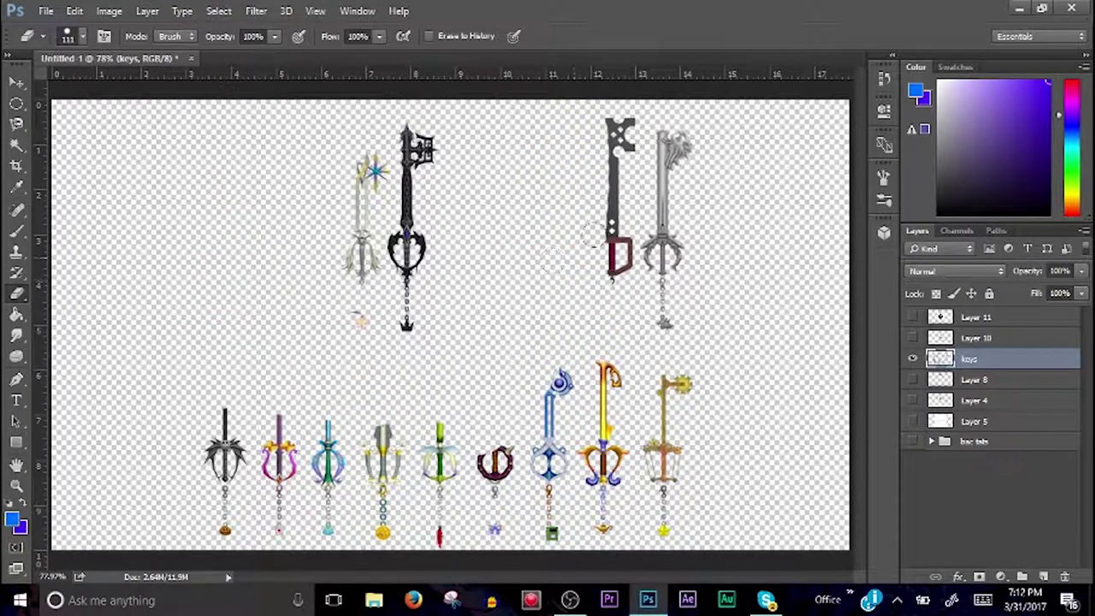
{"action": "left_click_drag", "start_coordinate": [592, 235], "coordinate": [596, 509]}
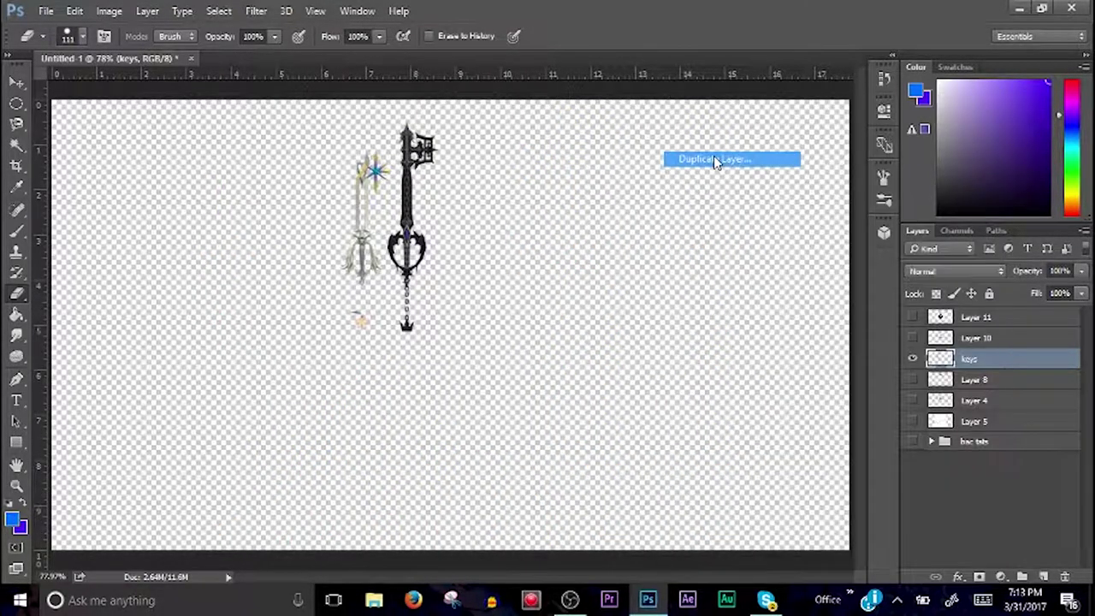
- Duplicate the keys layer into a visible keys copy layer
{"action": "left_click", "coordinate": [716, 159]}
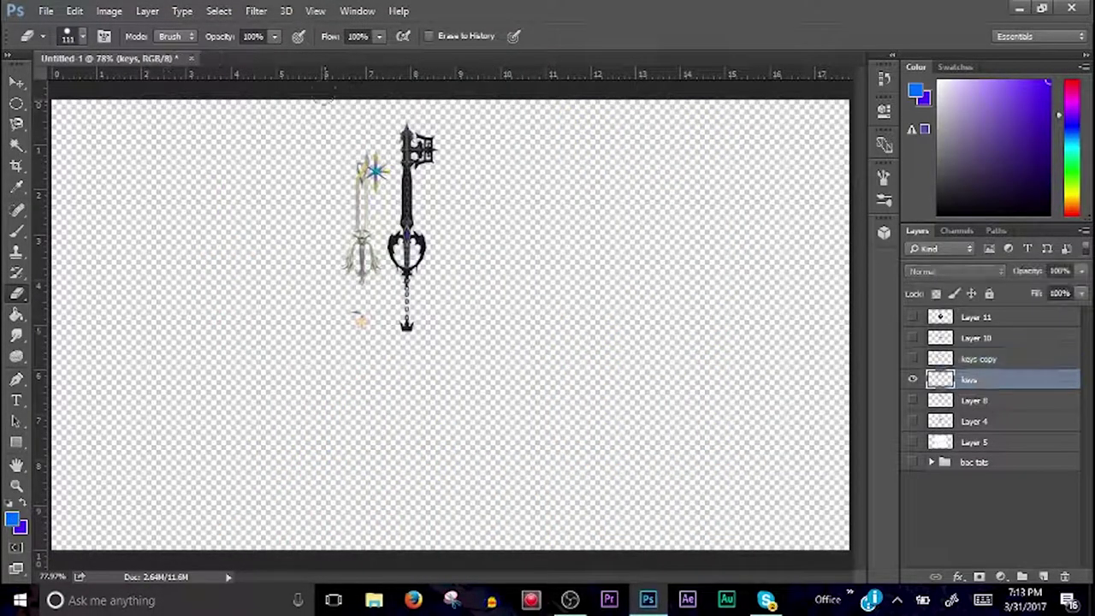
{"action": "left_click", "coordinate": [912, 359]}
{"action": "left_click", "coordinate": [975, 358]}
{"action": "left_click", "coordinate": [912, 379]}
- Rotate the black keyblade diagonally and move it into place
{"action": "key", "text": "ctrl+t"}
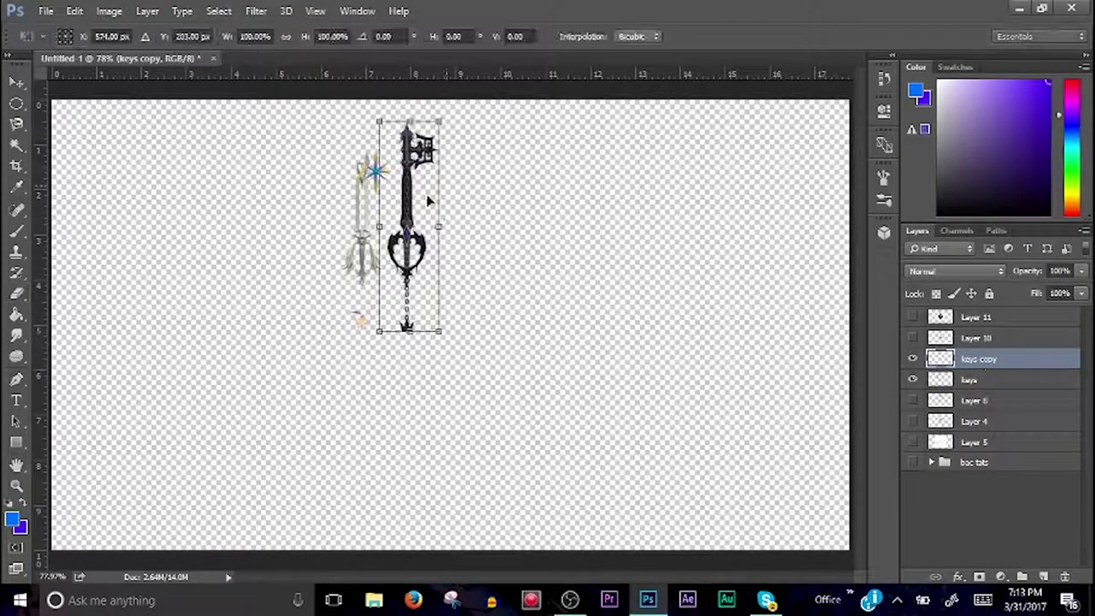
{"action": "left_click_drag", "start_coordinate": [436, 402], "coordinate": [479, 343]}
{"action": "key", "text": "Return"}
{"action": "key", "text": "v"}
{"action": "left_click_drag", "start_coordinate": [379, 248], "coordinate": [401, 285]}
- Flip the silver keyblade vertically and rotate it to cross the black one
{"action": "left_click", "coordinate": [972, 380]}
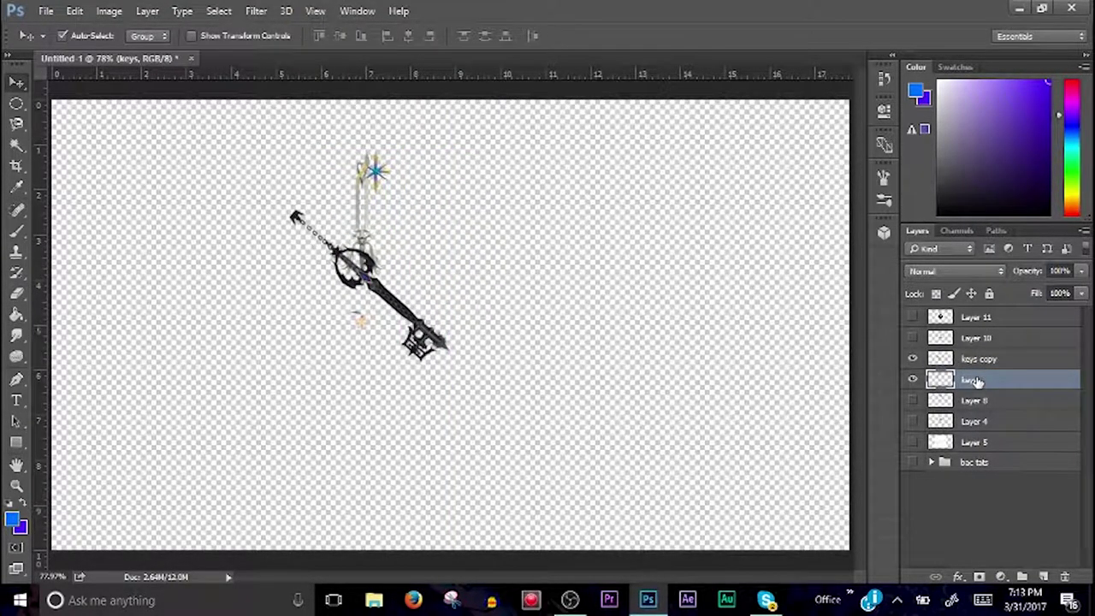
{"action": "key", "text": "ctrl+t"}
{"action": "right_click", "coordinate": [384, 190]}
{"action": "left_click", "coordinate": [465, 428]}
{"action": "left_click_drag", "start_coordinate": [416, 240], "coordinate": [301, 187]}
{"action": "left_click_drag", "start_coordinate": [401, 214], "coordinate": [419, 263]}
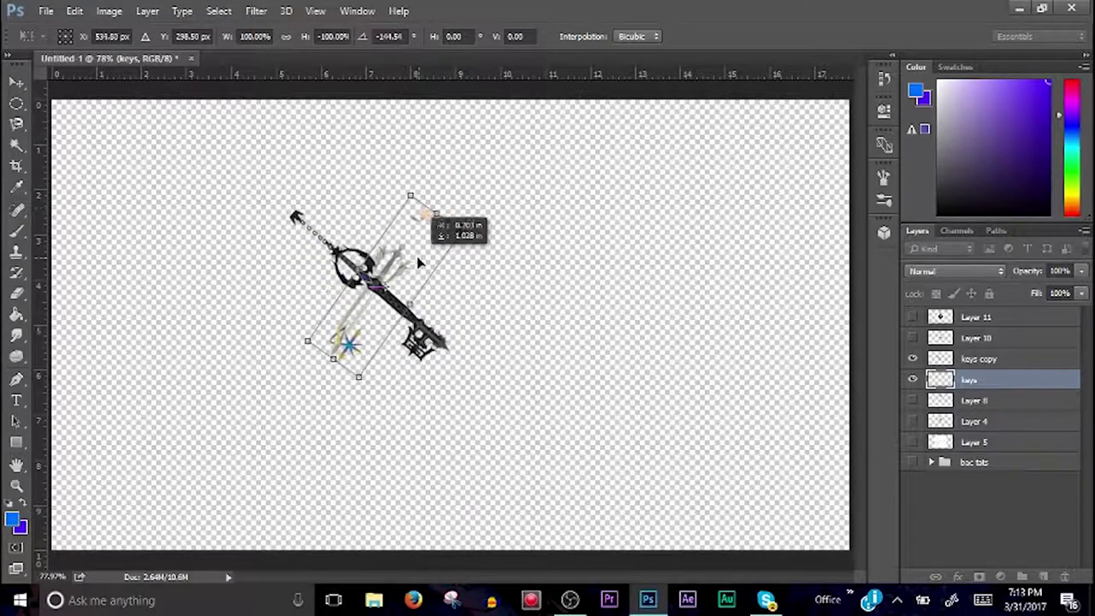
- Flip the keyblade horizontally twice, apply the transform, and nudge the keyblades into place
{"action": "right_click", "coordinate": [454, 264]}
{"action": "left_click", "coordinate": [514, 502]}
{"action": "right_click", "coordinate": [422, 298]}
{"action": "left_click", "coordinate": [491, 537]}
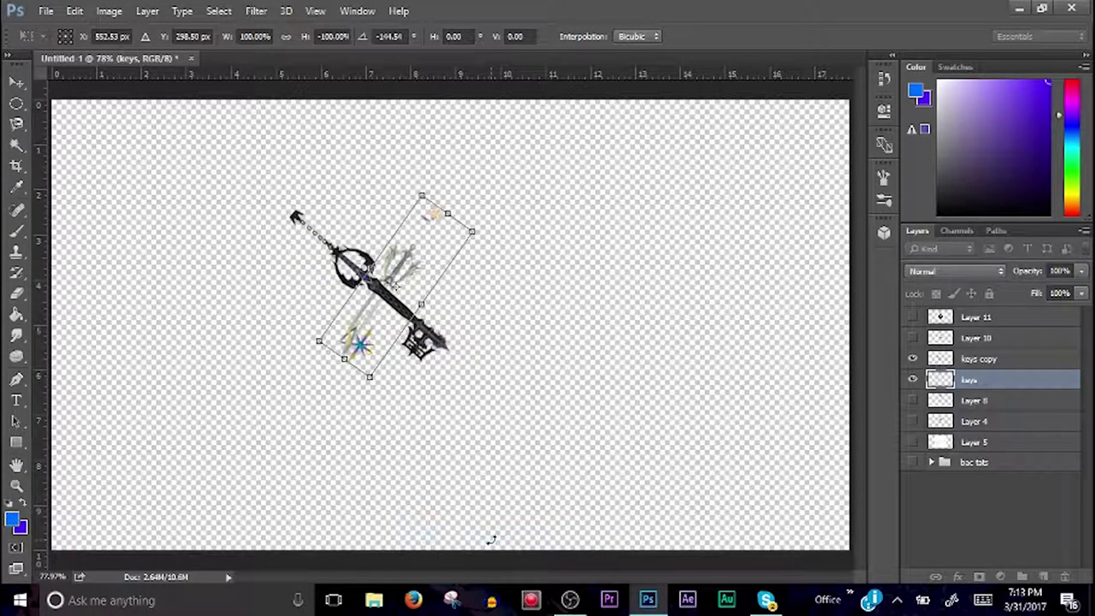
{"action": "key", "text": "Return"}
{"action": "left_click_drag", "start_coordinate": [464, 328], "coordinate": [375, 329]}
- Zoom in on the Kh Brushes symbol sheet and duplicate its layer twice
{"action": "left_click", "coordinate": [912, 338]}
{"action": "left_click", "coordinate": [976, 338]}
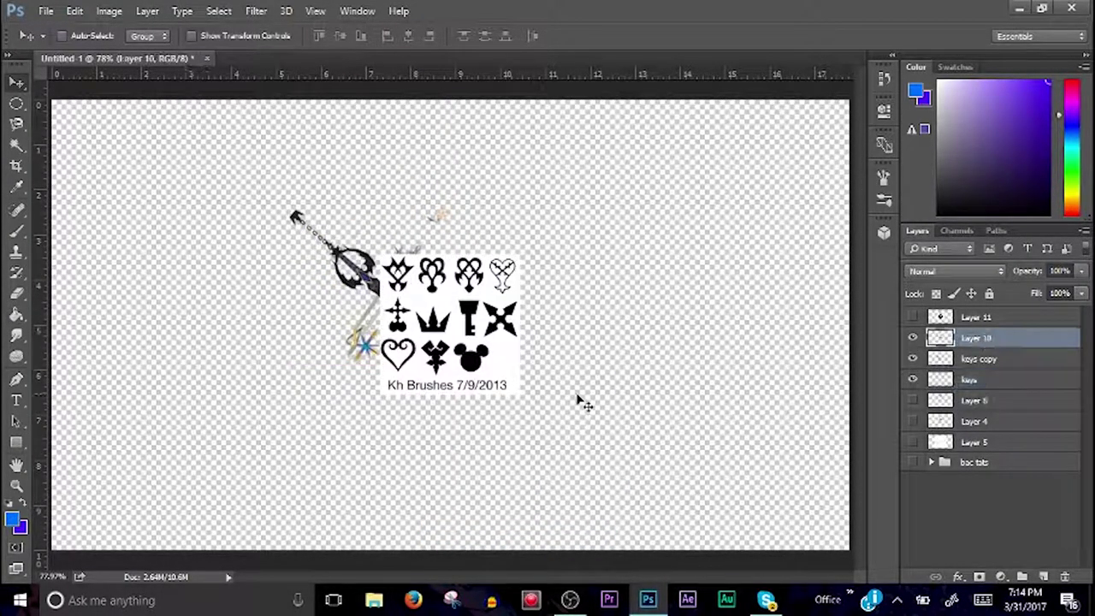
{"action": "left_click", "coordinate": [16, 484]}
{"action": "left_click", "coordinate": [414, 309]}
{"action": "right_click", "coordinate": [975, 338]}
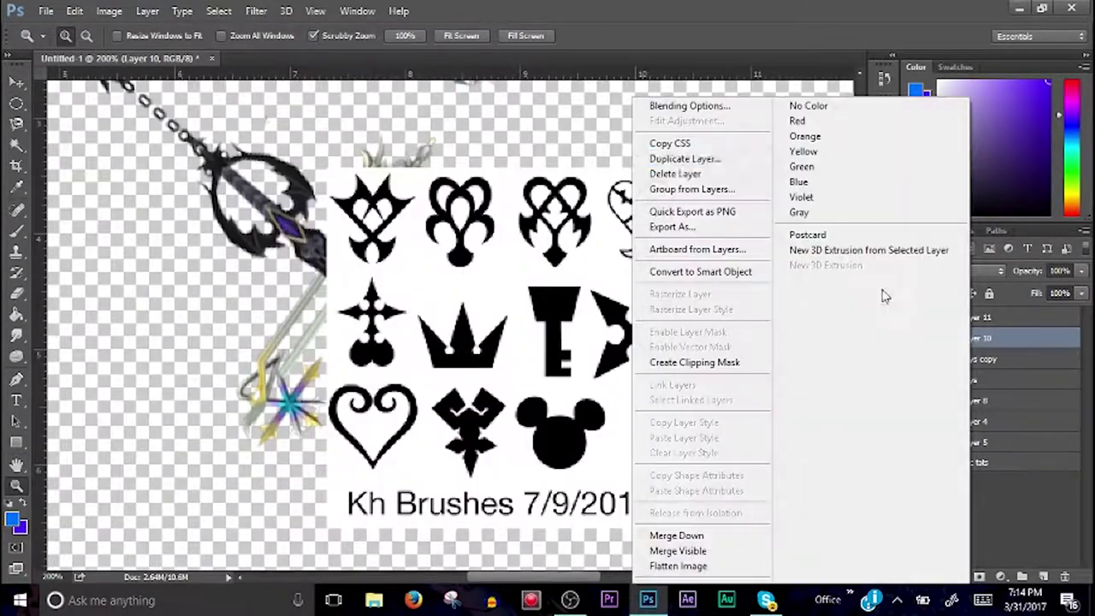
{"action": "key", "text": "Escape"}
{"action": "key", "text": "ctrl+j"}
{"action": "key", "text": "ctrl+j"}
{"action": "left_click", "coordinate": [913, 358]}
{"action": "left_click", "coordinate": [912, 338]}
{"action": "left_click", "coordinate": [976, 379]}
- Use the Magic Wand to isolate the black heart and the heartless symbol on separate layer copies
{"action": "key", "text": "w"}
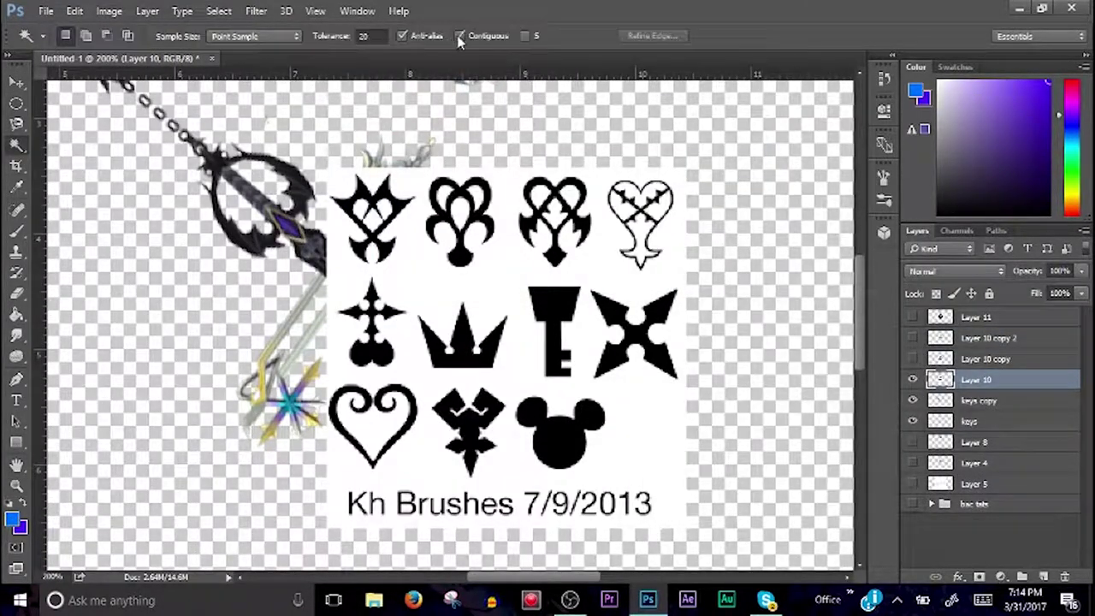
{"action": "left_click", "coordinate": [912, 379]}
{"action": "left_click", "coordinate": [912, 359]}
{"action": "left_click", "coordinate": [976, 358]}
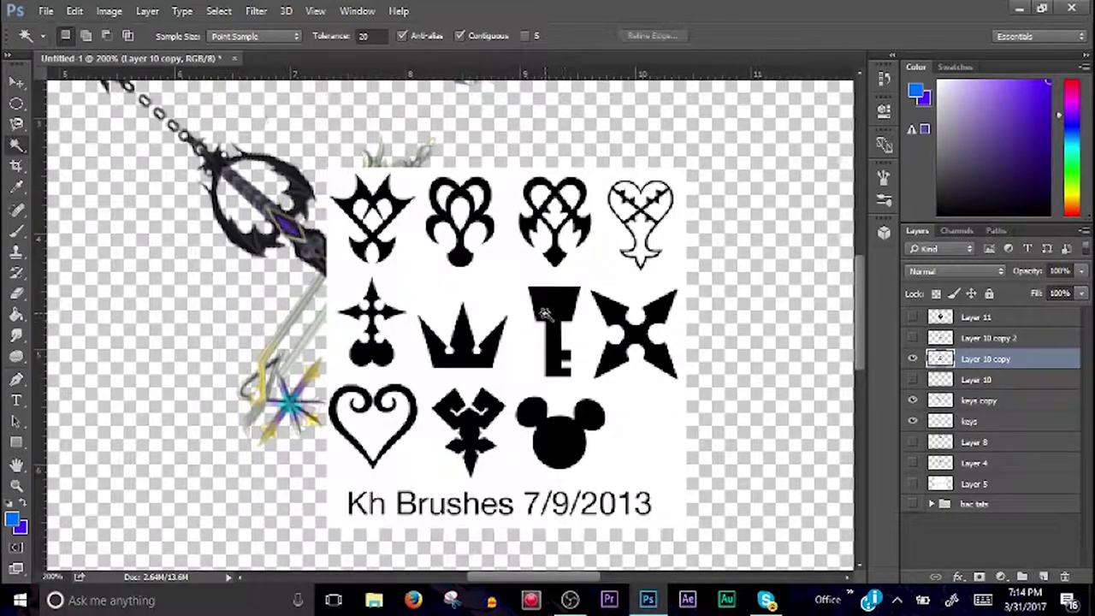
{"action": "left_click", "coordinate": [913, 359]}
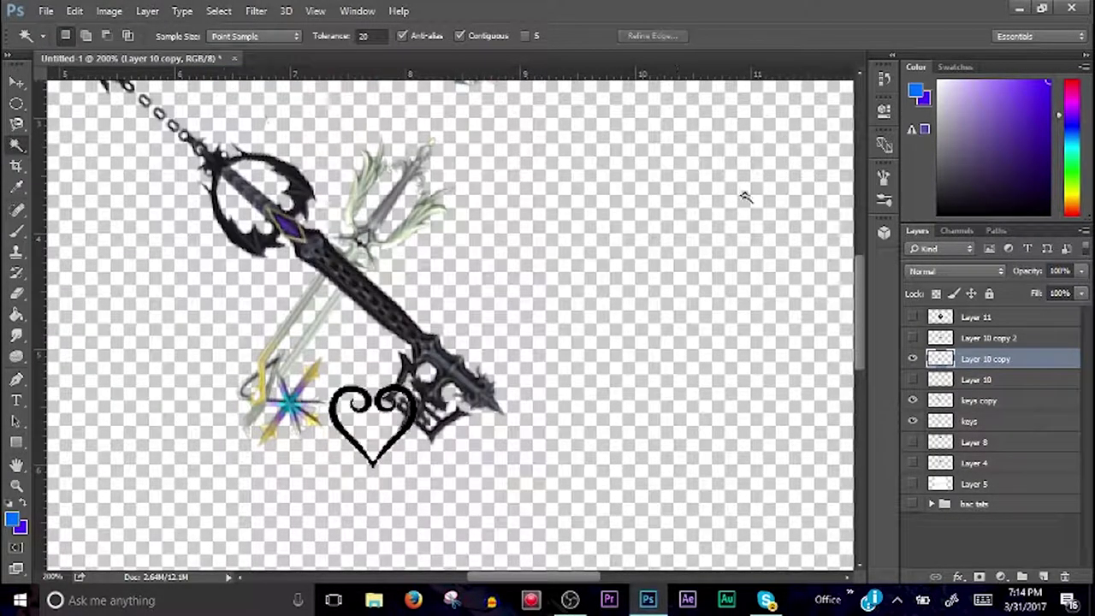
{"action": "left_click", "coordinate": [985, 338]}
{"action": "left_click", "coordinate": [912, 338]}
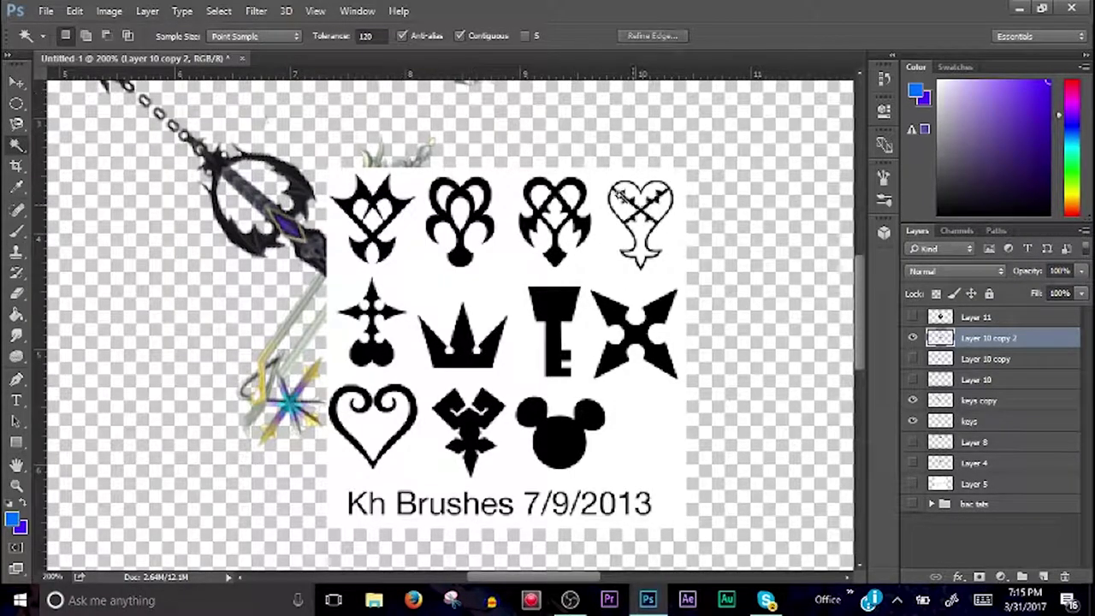
{"action": "key", "text": "ctrl+z"}
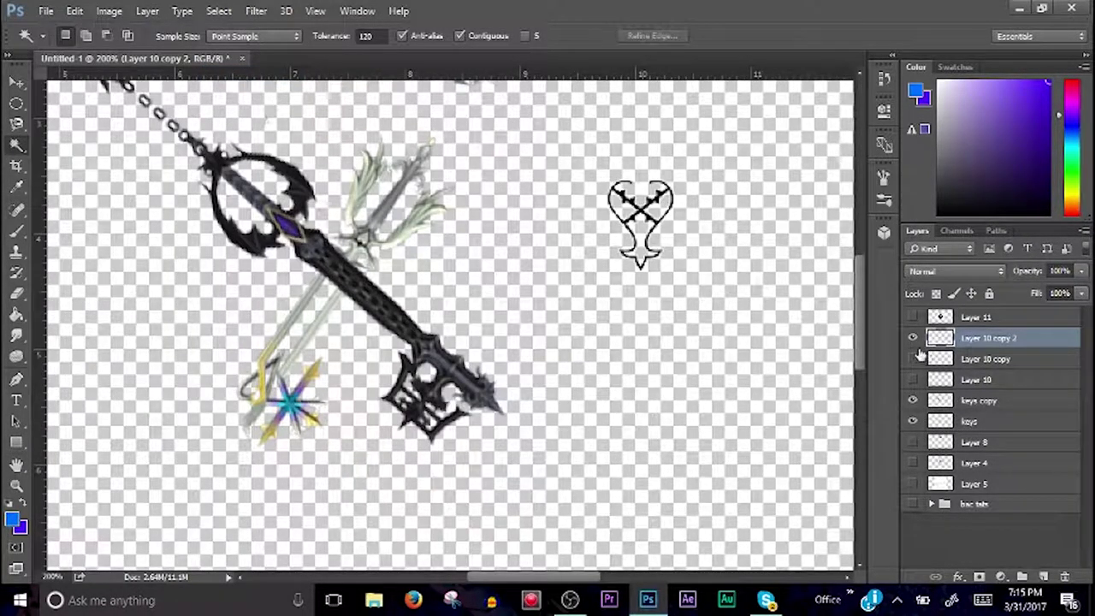
- Move the cross-and-club shape onto the heartless symbol and enlarge the emblem about threefold
{"action": "left_click", "coordinate": [984, 379]}
{"action": "key", "text": "v"}
{"action": "left_click_drag", "start_coordinate": [412, 309], "coordinate": [627, 246]}
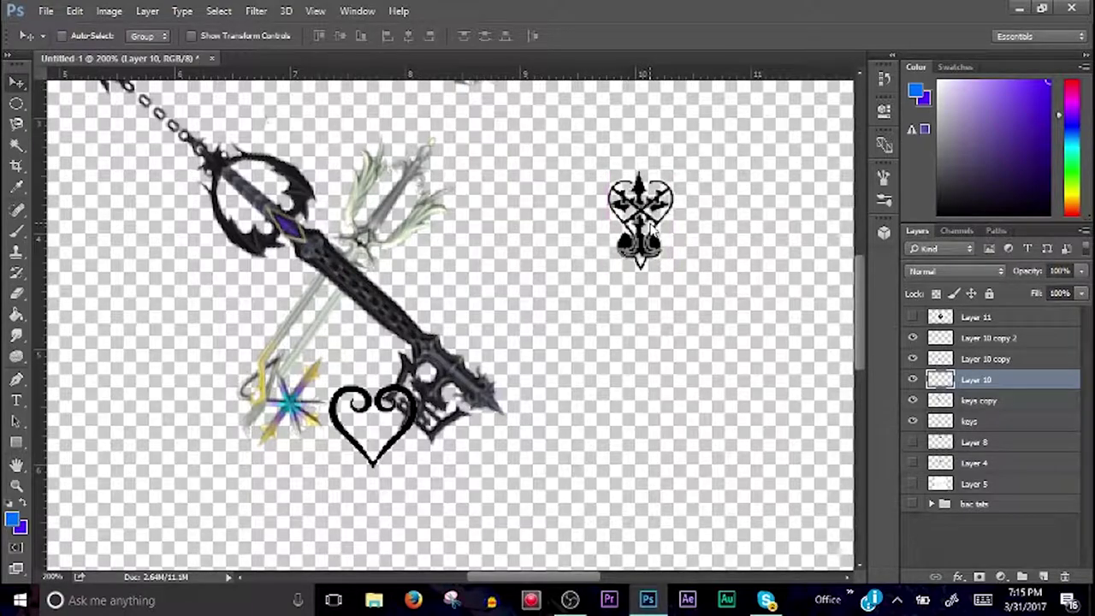
{"action": "left_click_drag", "start_coordinate": [985, 359], "coordinate": [970, 335]}
{"action": "key", "text": "ctrl+t"}
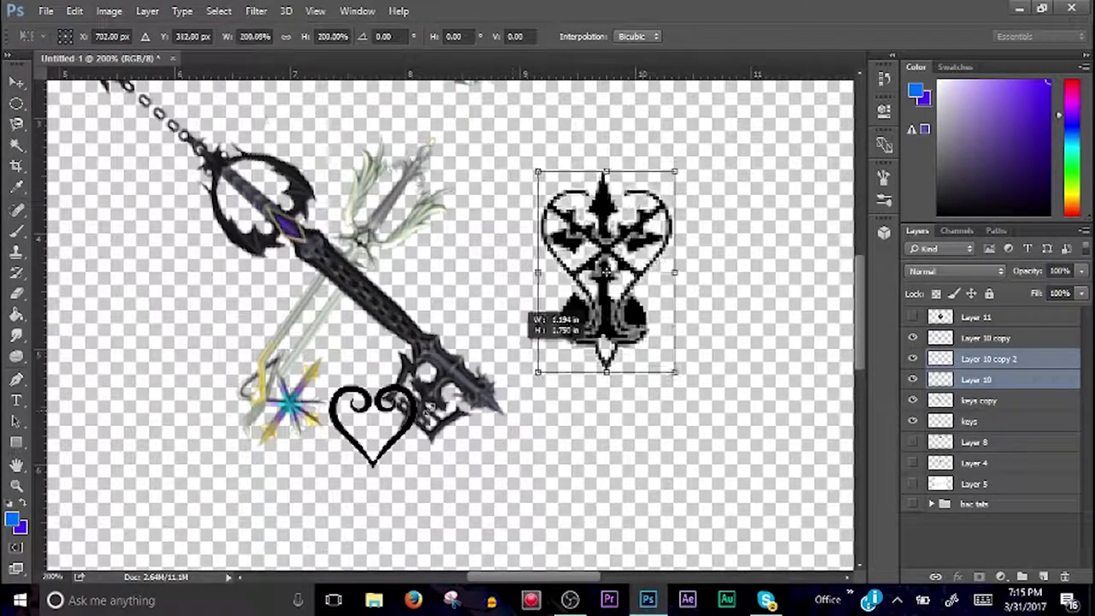
{"action": "left_click_drag", "start_coordinate": [608, 269], "coordinate": [462, 486]}
{"action": "key", "text": "Return"}
- Fill the emblem centre with blue and the heart outline with red, then deselect
{"action": "key", "text": "w"}
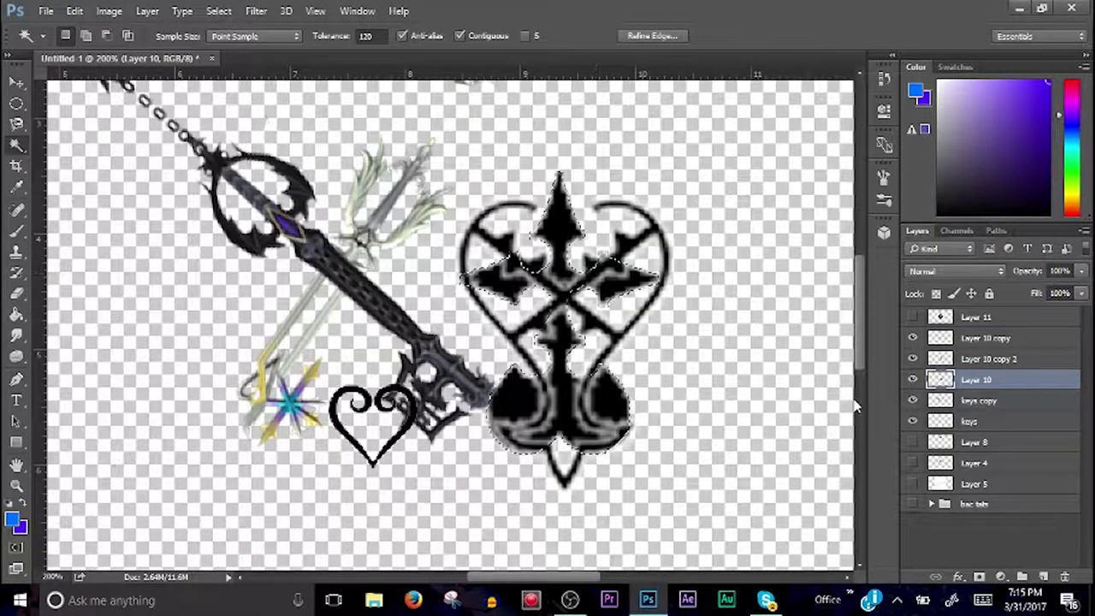
{"action": "key", "text": "b"}
{"action": "key", "text": "alt+BackSpace"}
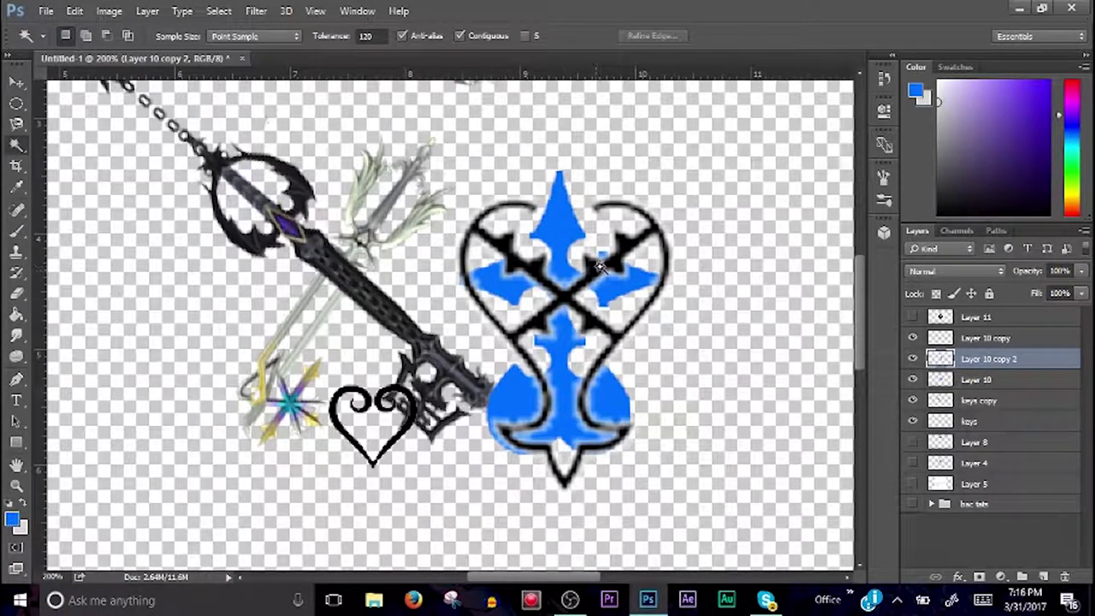
{"action": "key", "text": "b"}
{"action": "key", "text": "alt+BackSpace"}
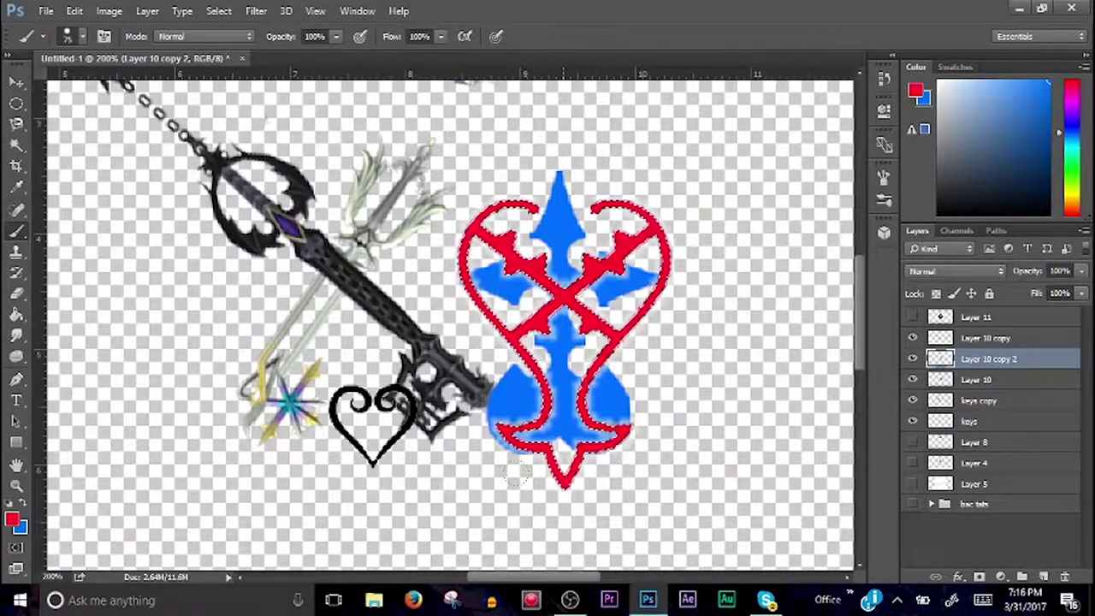
{"action": "key", "text": "ctrl+d"}
{"action": "key", "text": "Return"}
- Stretch the blue emblem taller and erase stray blue on the red outline layer
{"action": "key", "text": "ctrl+t"}
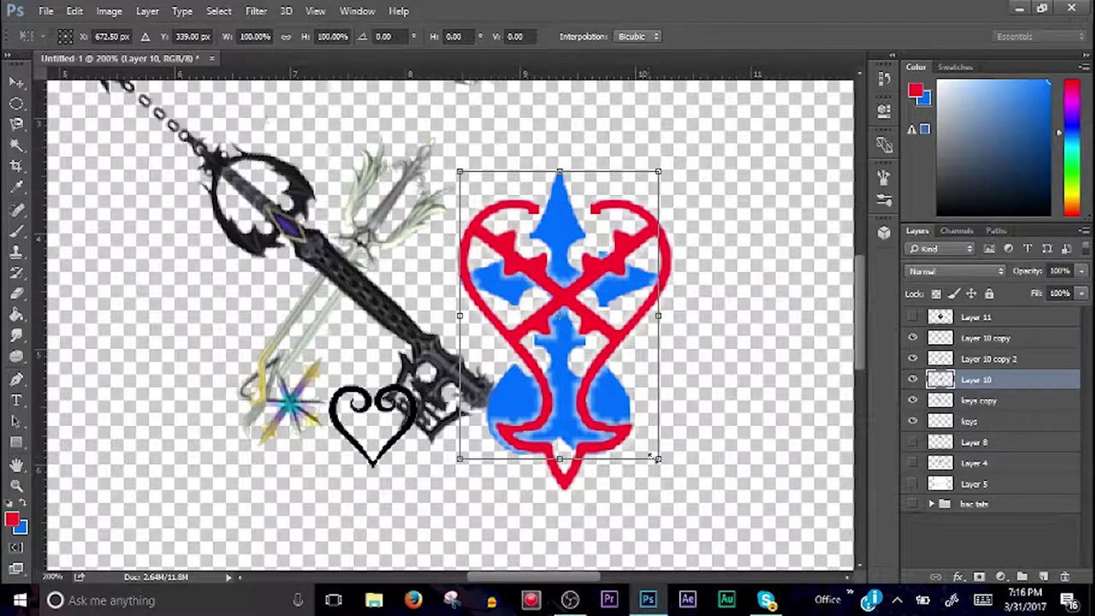
{"action": "left_click_drag", "start_coordinate": [648, 451], "coordinate": [660, 367]}
{"action": "key", "text": "Return"}
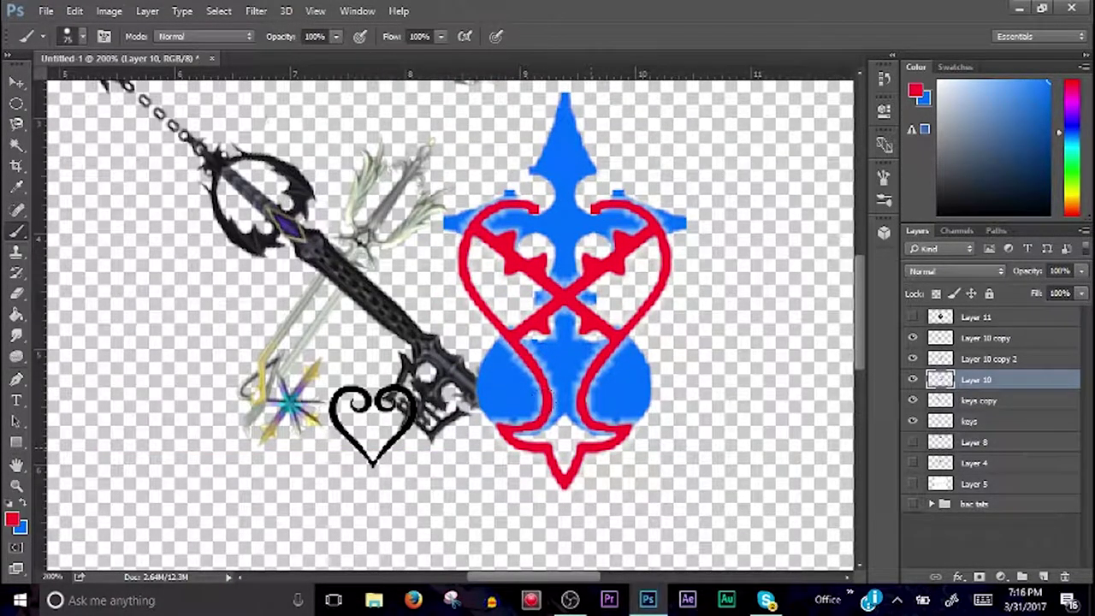
{"action": "left_click", "coordinate": [990, 359]}
{"action": "key", "text": "e"}
{"action": "left_click", "coordinate": [82, 36]}
{"action": "key", "text": "Escape"}
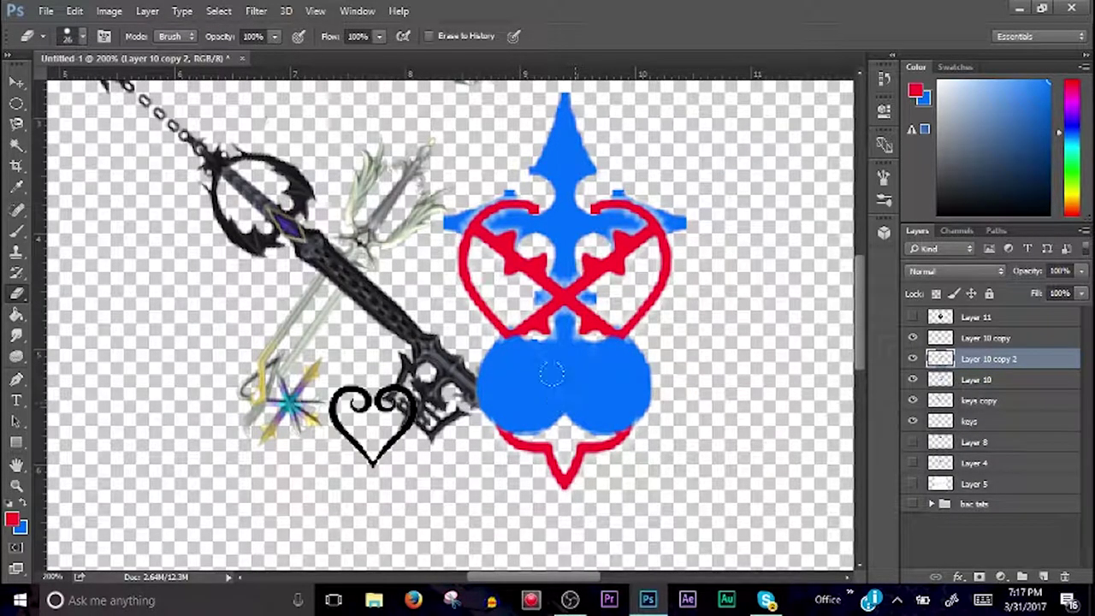
- Enlarge the black heart, centre the emblem inside it, and select the heart layers together
{"action": "left_click", "coordinate": [984, 338]}
{"action": "key", "text": "ctrl+t"}
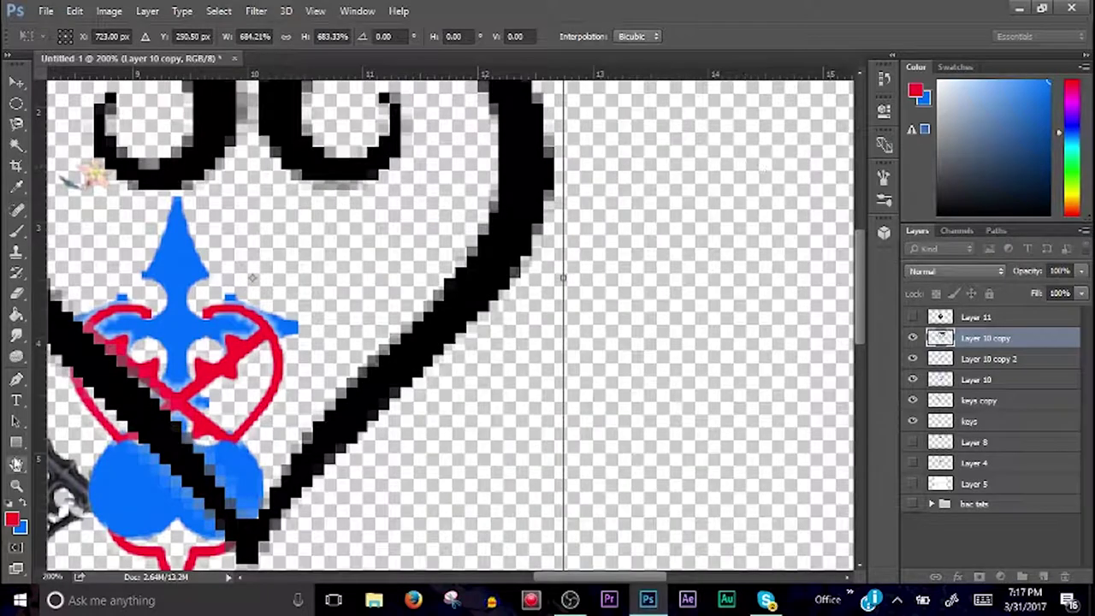
{"action": "key", "text": "ctrl+0"}
{"action": "key", "text": "ctrl+t"}
{"action": "mouse_move", "coordinate": [440, 368]}
{"action": "left_mouse_down"}
{"action": "mouse_move", "coordinate": [411, 208]}
{"action": "mouse_move", "coordinate": [288, 314]}
{"action": "mouse_move", "coordinate": [492, 317]}
{"action": "mouse_move", "coordinate": [646, 366]}
{"action": "left_mouse_up"}
{"action": "key", "text": "v"}
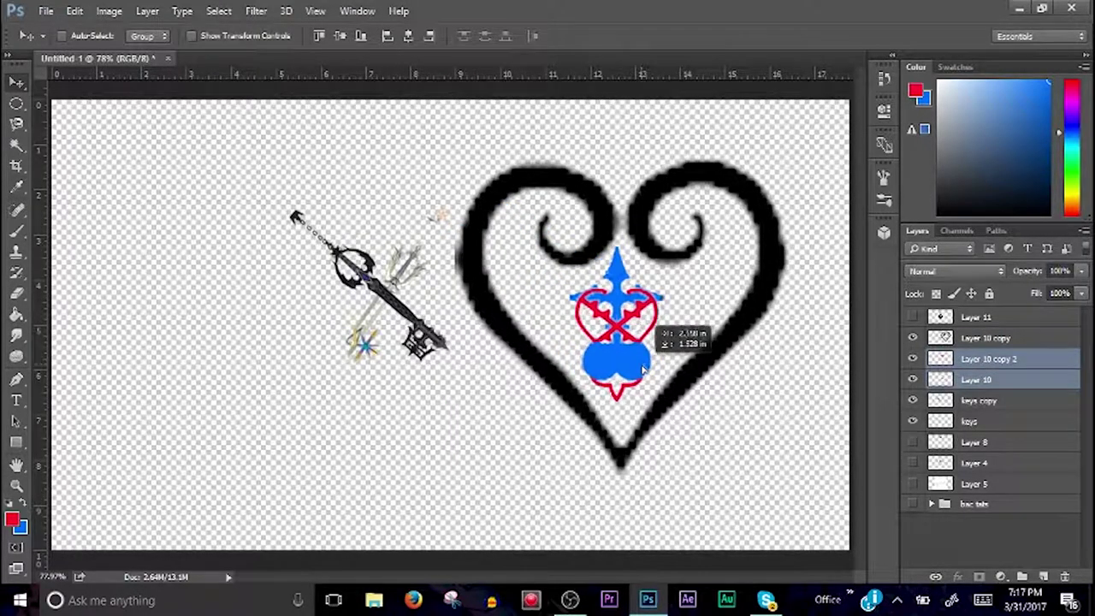
{"action": "left_click", "coordinate": [986, 338], "text": "shift"}
{"action": "right_click", "coordinate": [986, 338]}
- Merge the heart pieces, show the arm sketch layers, and shrink the heart onto the left arm
{"action": "left_click", "coordinate": [696, 533]}
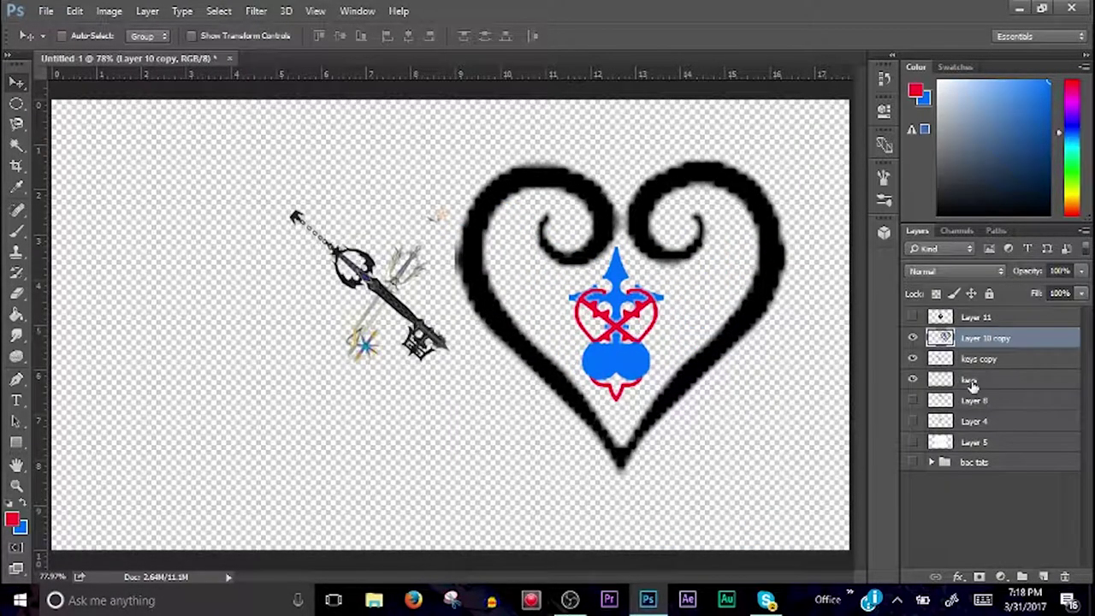
{"action": "left_click_drag", "start_coordinate": [912, 421], "coordinate": [912, 442]}
{"action": "key", "text": "ctrl+t"}
{"action": "key", "text": "Escape"}
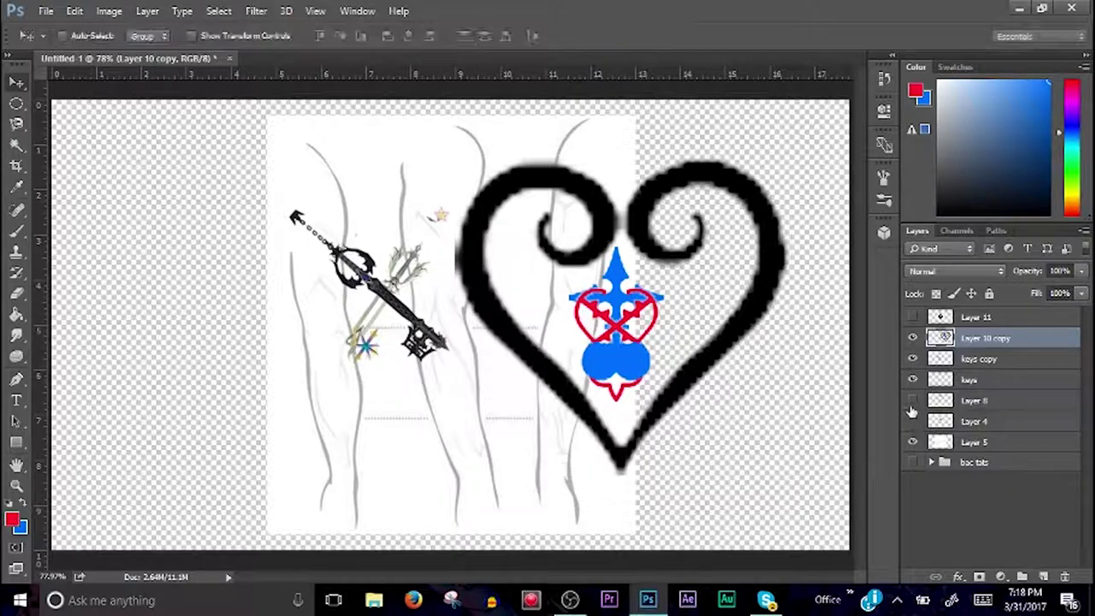
{"action": "left_click", "coordinate": [912, 401]}
{"action": "key", "text": "ctrl+t"}
{"action": "left_click_drag", "start_coordinate": [793, 154], "coordinate": [637, 291]}
{"action": "left_click_drag", "start_coordinate": [547, 385], "coordinate": [311, 311]}
{"action": "left_click_drag", "start_coordinate": [225, 220], "coordinate": [235, 257]}
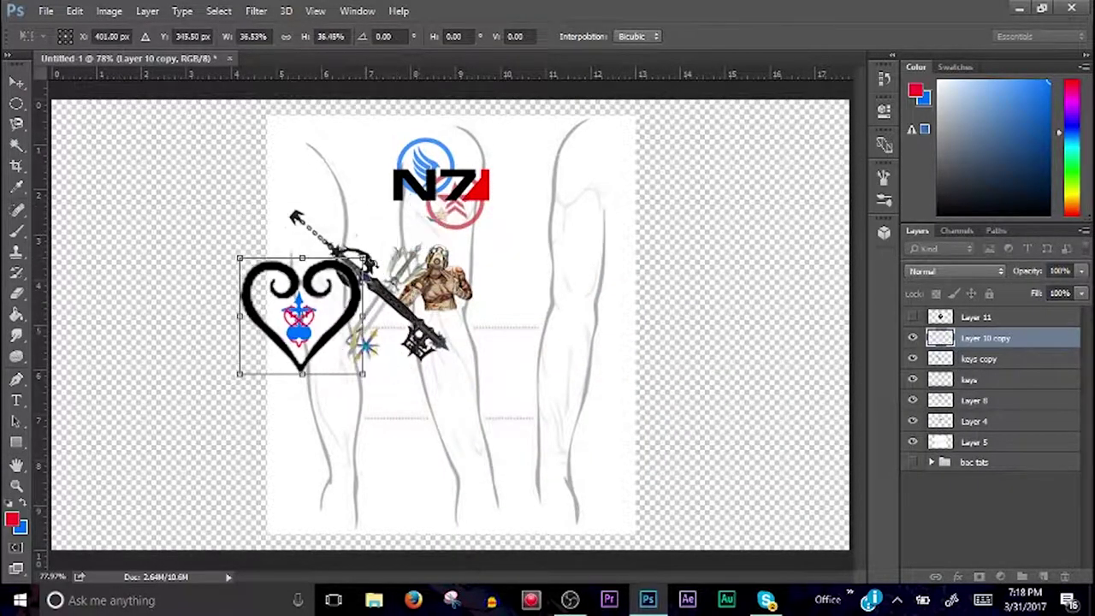
{"action": "key", "text": "Return"}
- Merge the two keyblade layers, shrink them above the heart, and reveal the black egg layer
{"action": "left_click", "coordinate": [979, 358]}
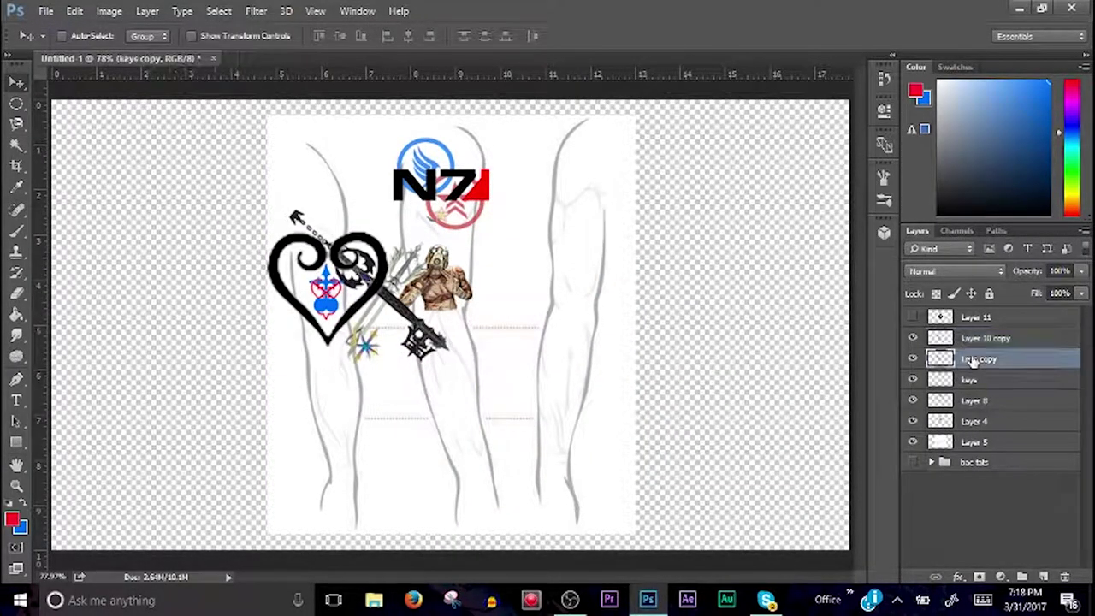
{"action": "left_click", "coordinate": [970, 379], "text": "shift"}
{"action": "right_click", "coordinate": [969, 379]}
{"action": "left_click", "coordinate": [684, 574]}
{"action": "key", "text": "ctrl+t"}
{"action": "left_click_drag", "start_coordinate": [383, 314], "coordinate": [572, 293]}
{"action": "mouse_move", "coordinate": [636, 341]}
{"action": "left_mouse_down"}
{"action": "mouse_move", "coordinate": [557, 318]}
{"action": "mouse_move", "coordinate": [526, 257]}
{"action": "mouse_move", "coordinate": [336, 169]}
{"action": "left_mouse_up"}
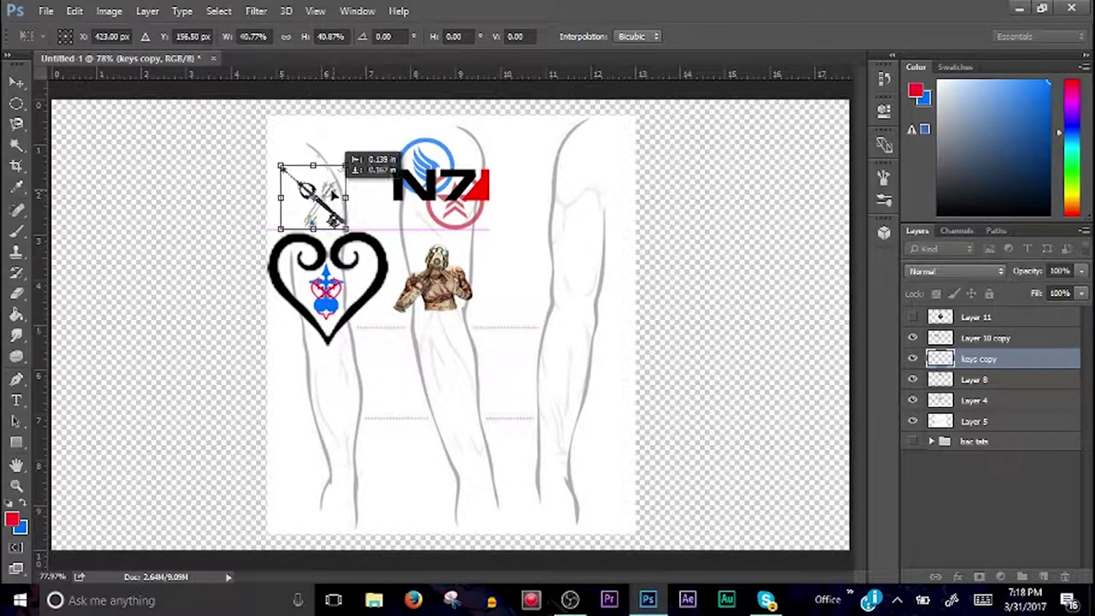
{"action": "key", "text": "Return"}
{"action": "left_click", "coordinate": [975, 316]}
{"action": "left_click", "coordinate": [913, 316]}
- Delete the egg's white background and shrink it to about a third on the right arm
{"action": "left_click", "coordinate": [390, 250]}
{"action": "key", "text": "Delete"}
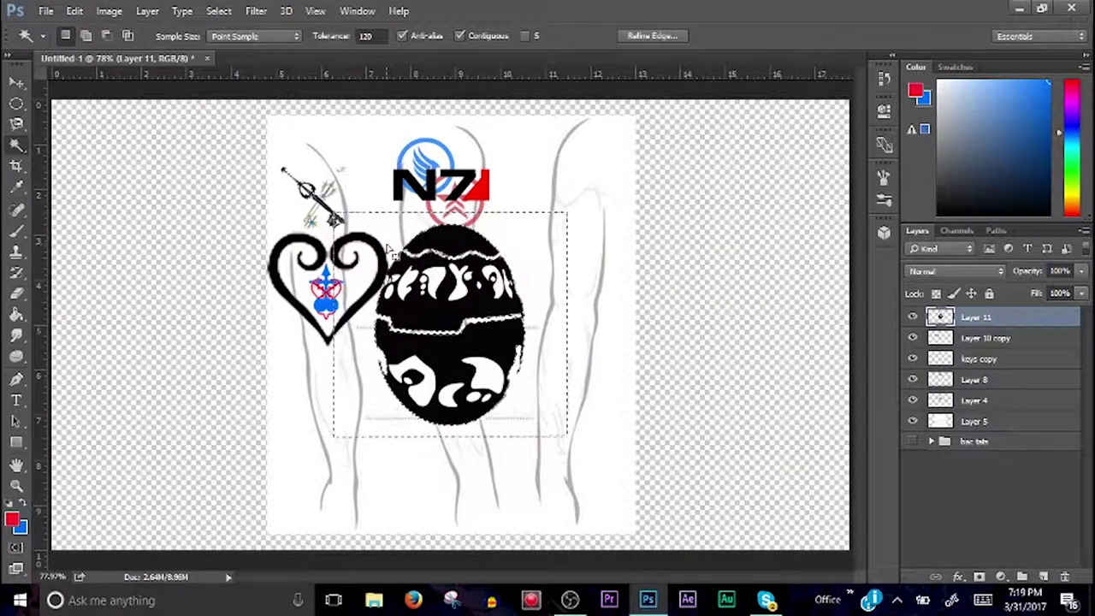
{"action": "left_click_drag", "start_coordinate": [514, 233], "coordinate": [508, 306]}
{"action": "mouse_move", "coordinate": [447, 402]}
{"action": "left_mouse_down"}
{"action": "mouse_move", "coordinate": [642, 270]}
{"action": "mouse_move", "coordinate": [559, 289]}
{"action": "left_mouse_up"}
{"action": "key", "text": "Return"}
- Show the back figure, group the arm layers as 'arms', and shift them left beside it
{"action": "left_click", "coordinate": [912, 441]}
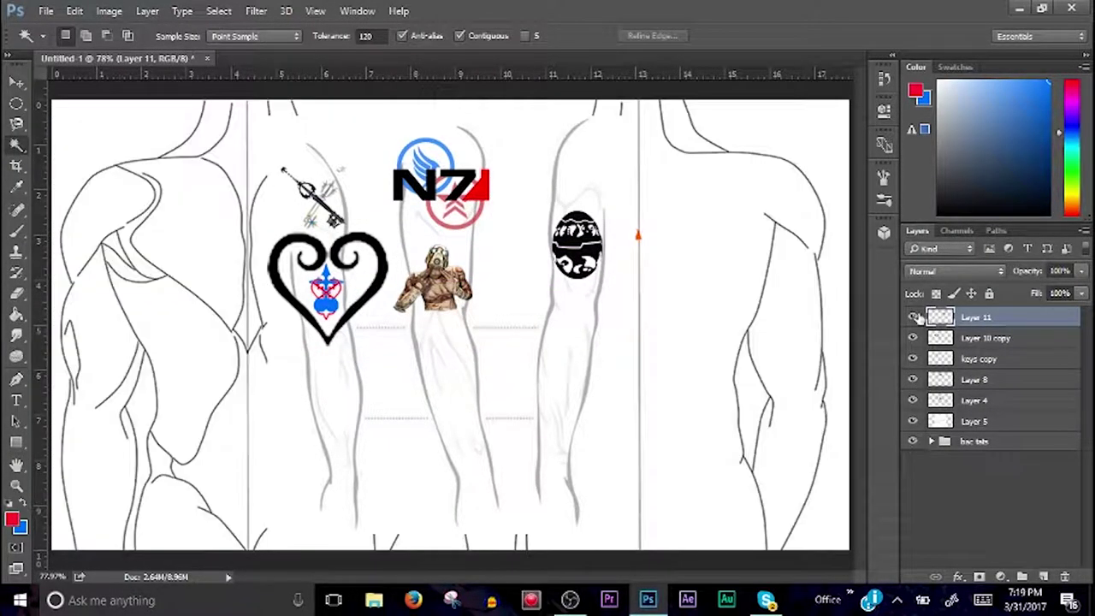
{"action": "left_click", "coordinate": [975, 421], "text": "shift"}
{"action": "key", "text": "ctrl+g"}
{"action": "double_click", "coordinate": [984, 317]}
{"action": "key", "text": "v"}
{"action": "left_click_drag", "start_coordinate": [514, 233], "coordinate": [310, 233]}
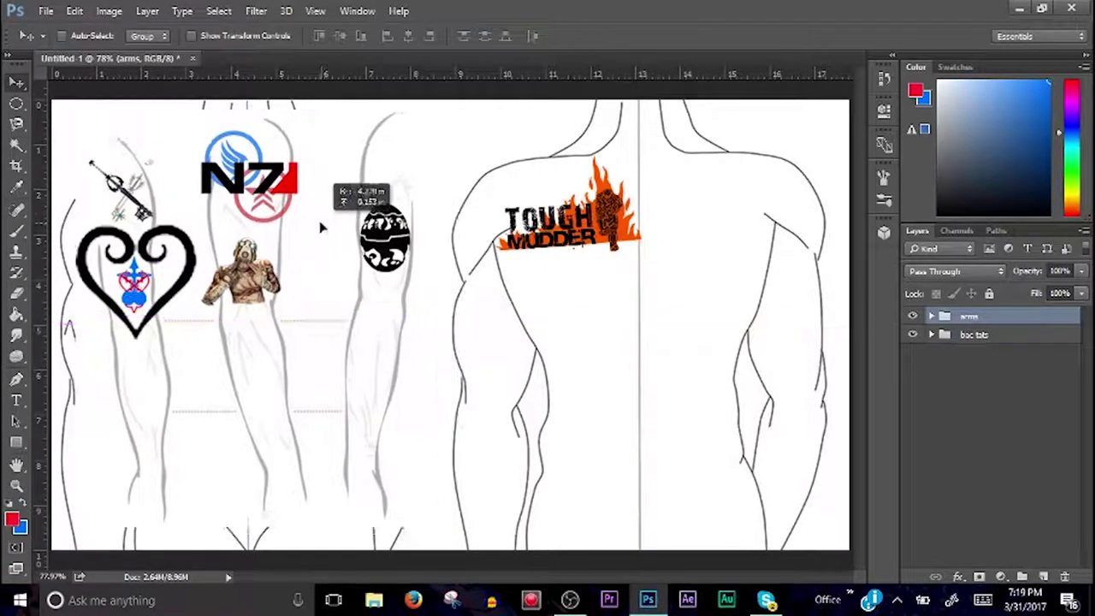